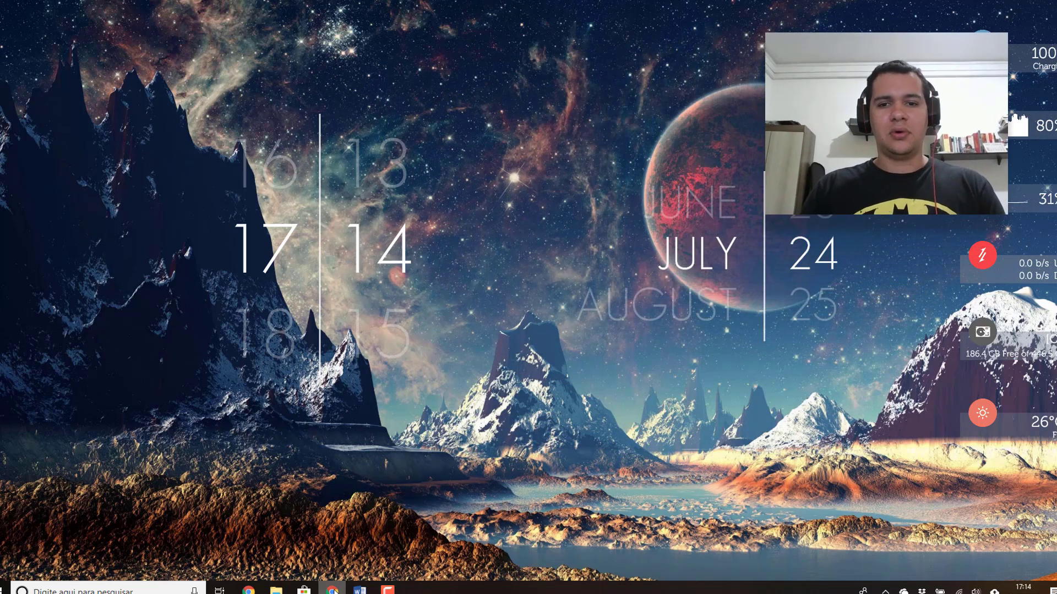
- Switch to Chrome and search Google for "docker toolbox"
click(332, 590)
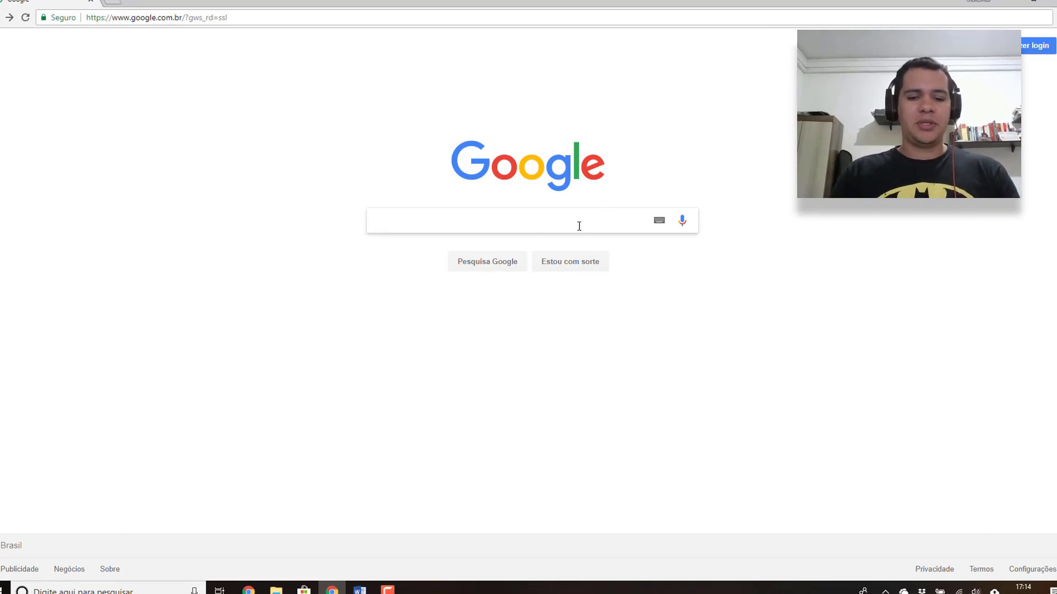
text(docker to)
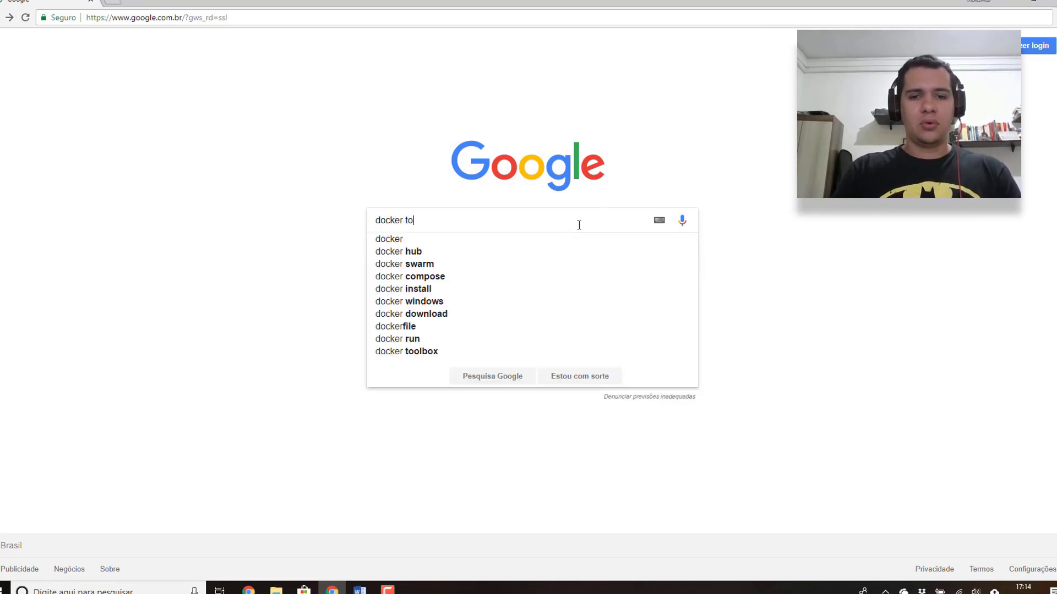
text(olbo)
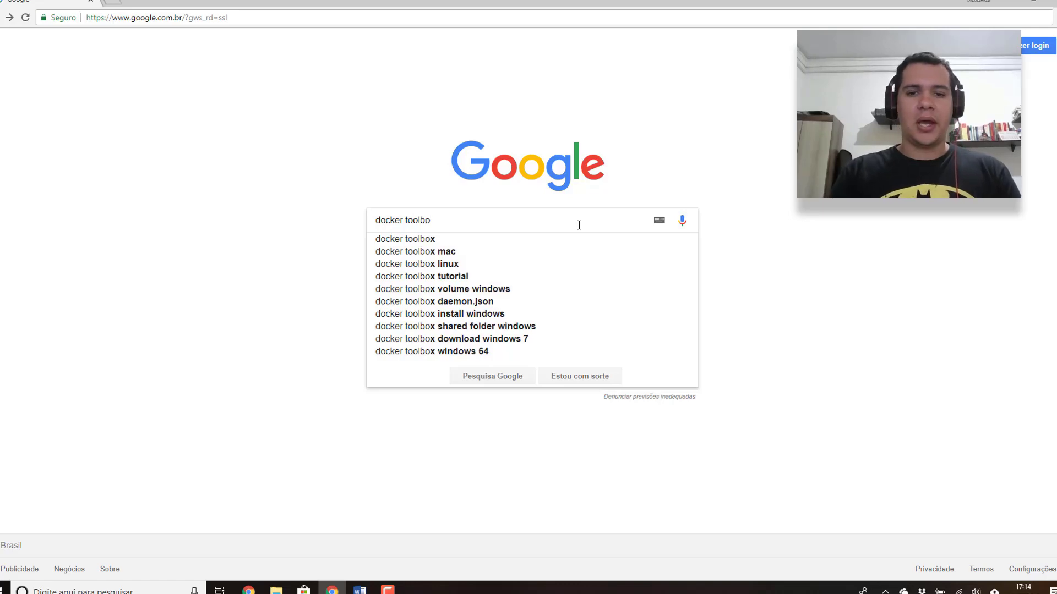
text(x)
key(Return)
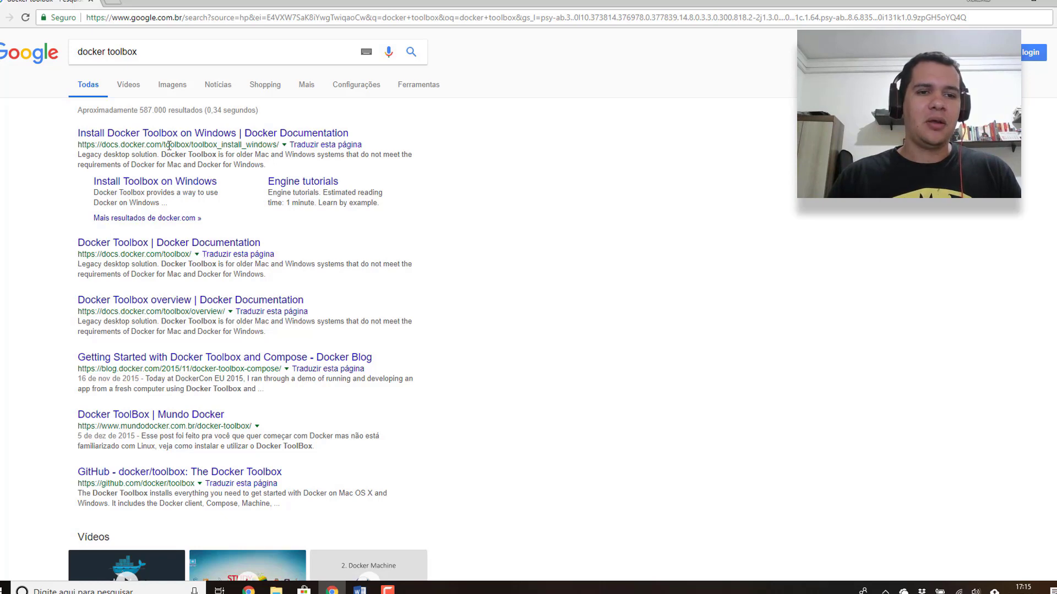
- Open the "Install Docker Toolbox on Windows" page in the Docker documentation and download the Docker Toolbox installer for Windows
click(223, 139)
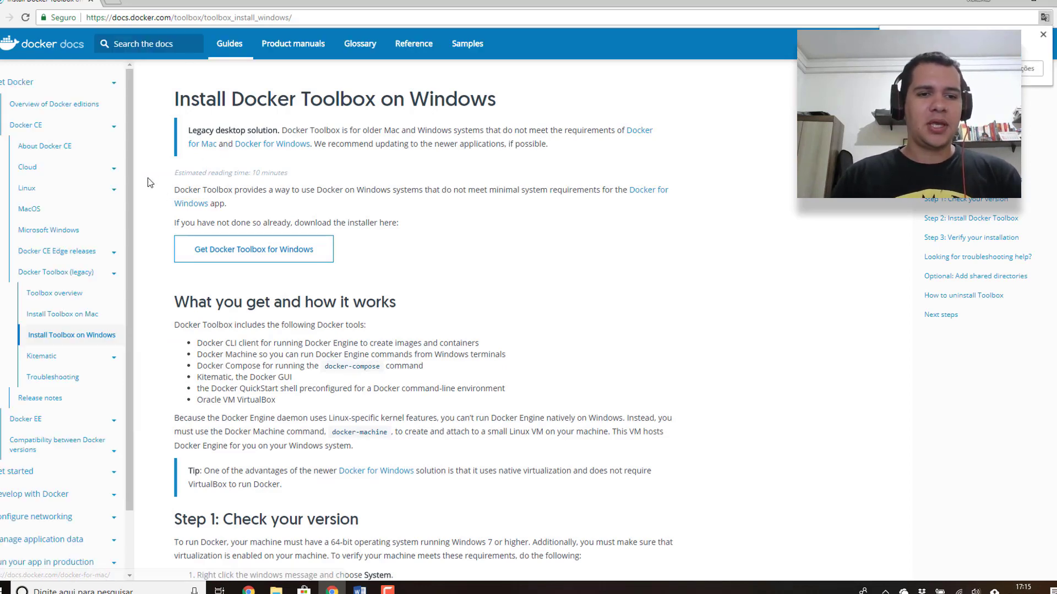
drag(130, 171, 130, 177)
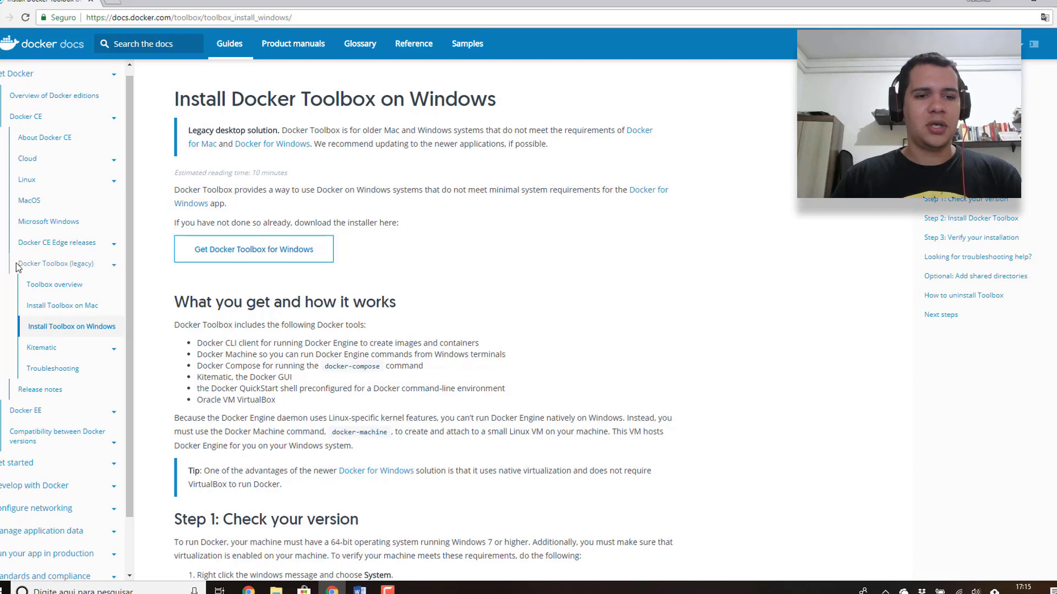
drag(16, 268, 100, 271)
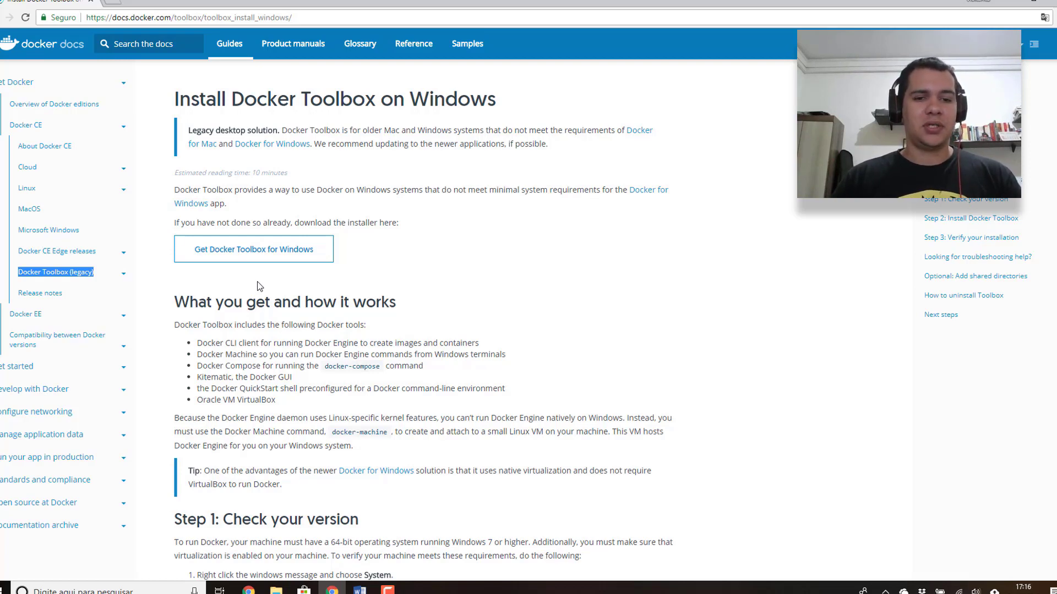
click(269, 258)
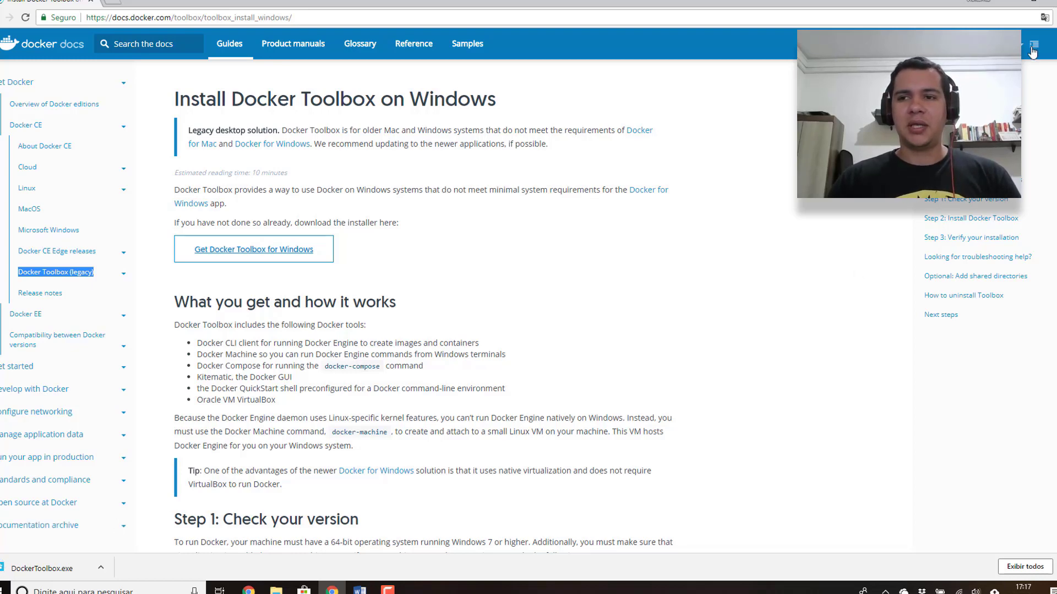
- Try to launch the downloaded DockerToolbox.exe from the browser, leaving the browser minimized
click(1012, 6)
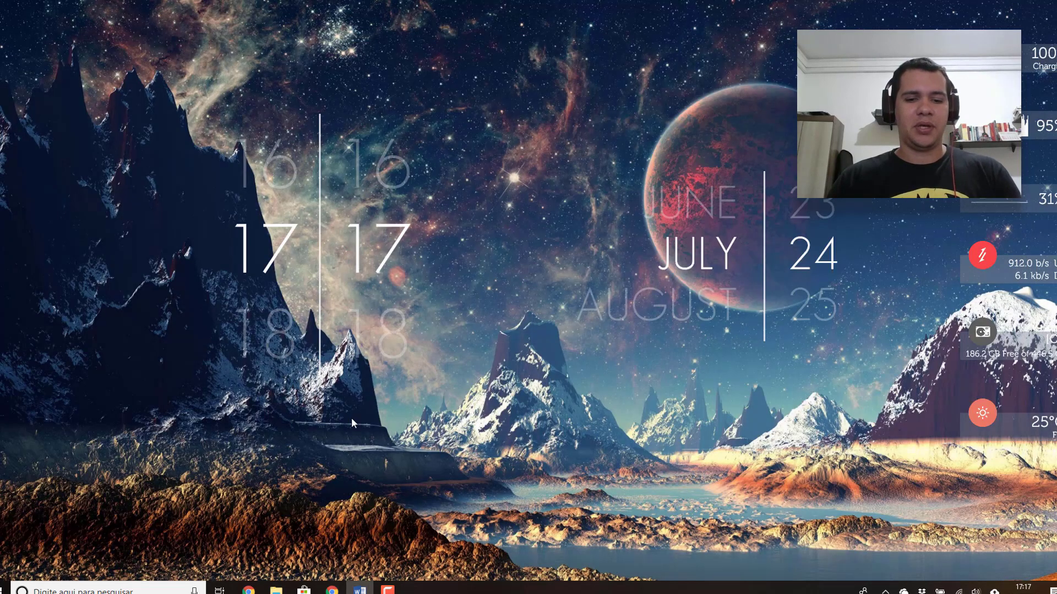
click(332, 588)
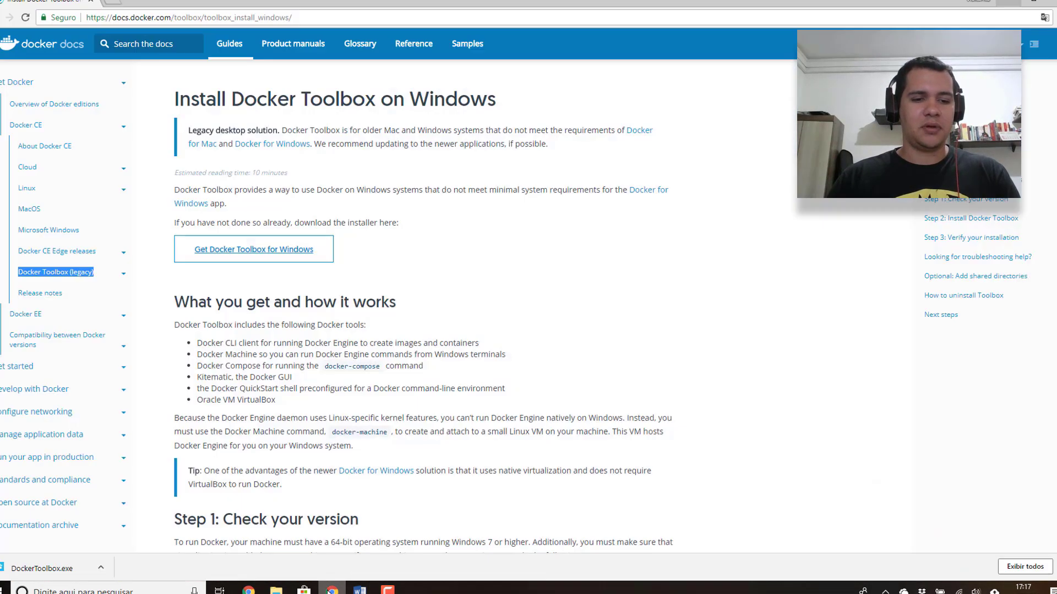
click(44, 569)
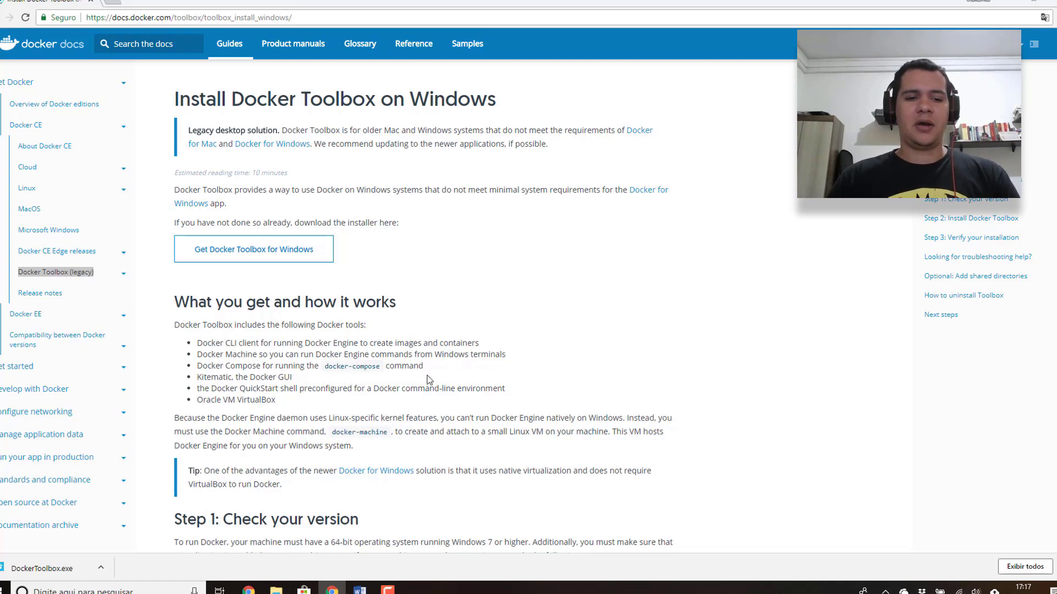
click(1008, 6)
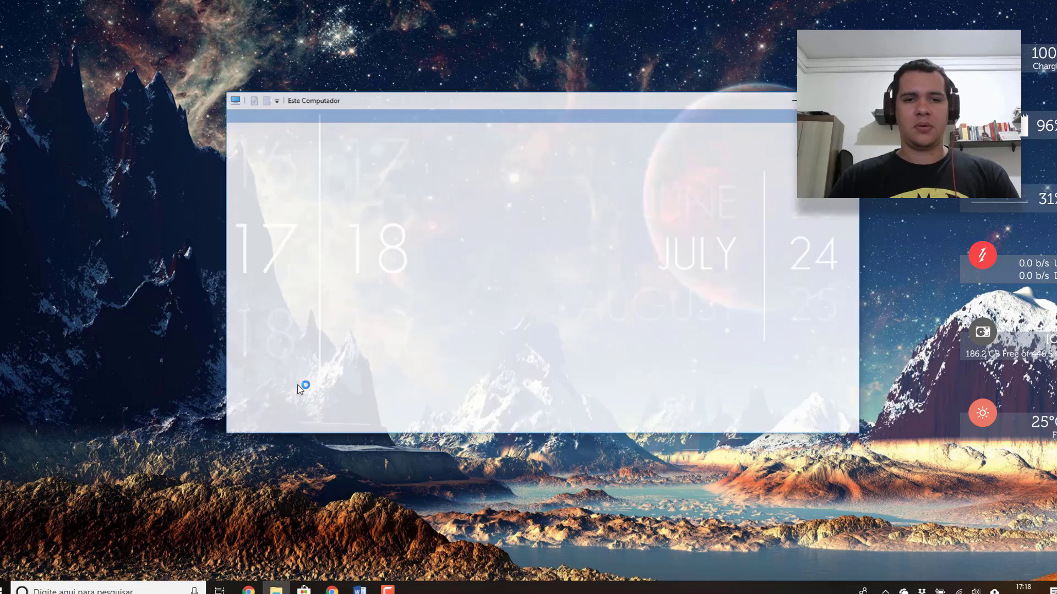
- Run the DockerToolbox installer from the Downloads folder in File Explorer and minimize the folder window
key(super+e)
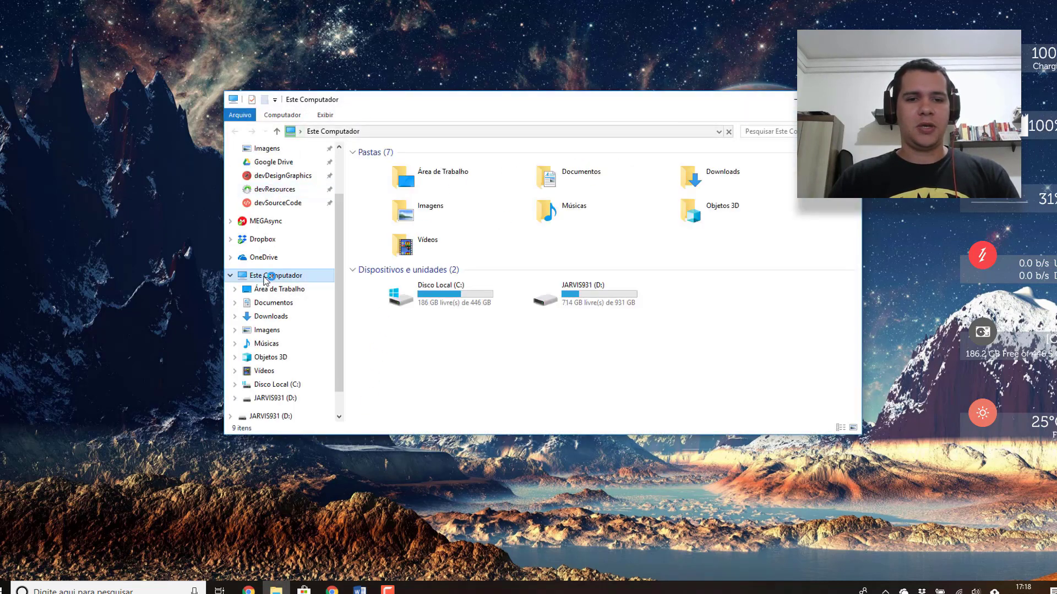
click(265, 317)
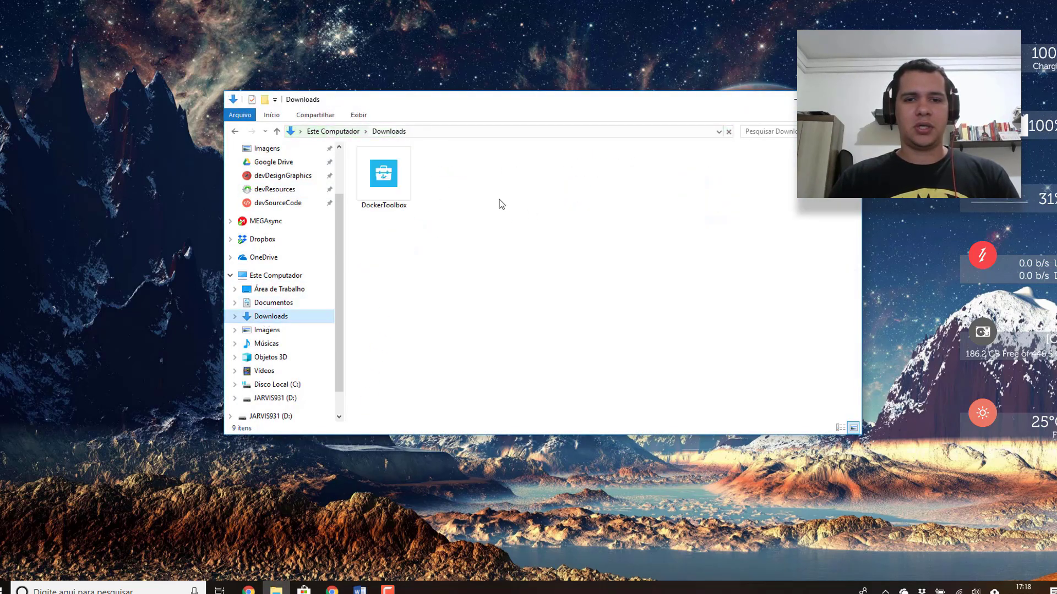
click(403, 193)
click(401, 187)
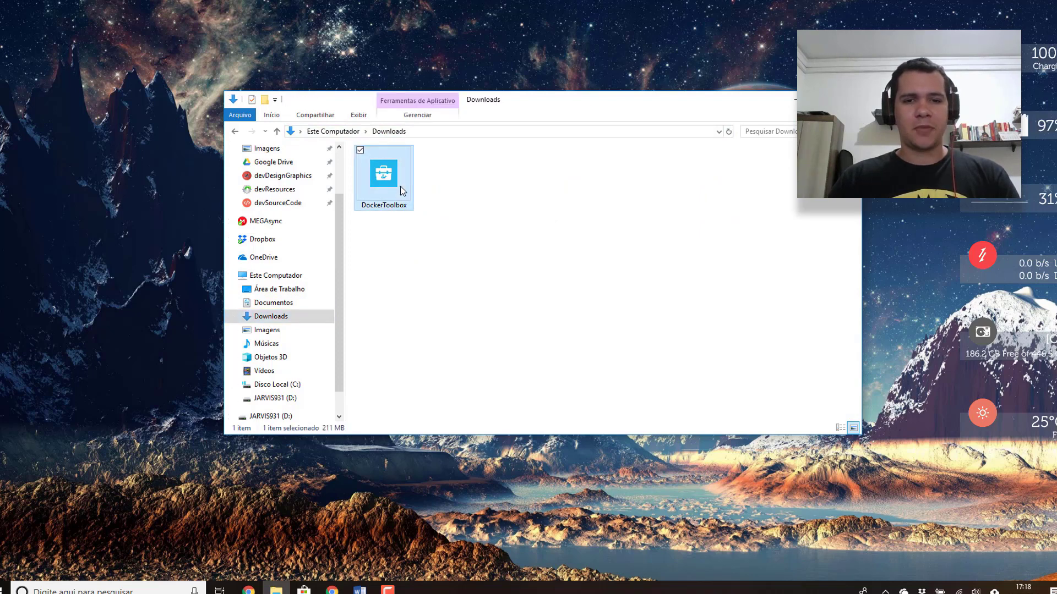
drag(735, 95, 705, 101)
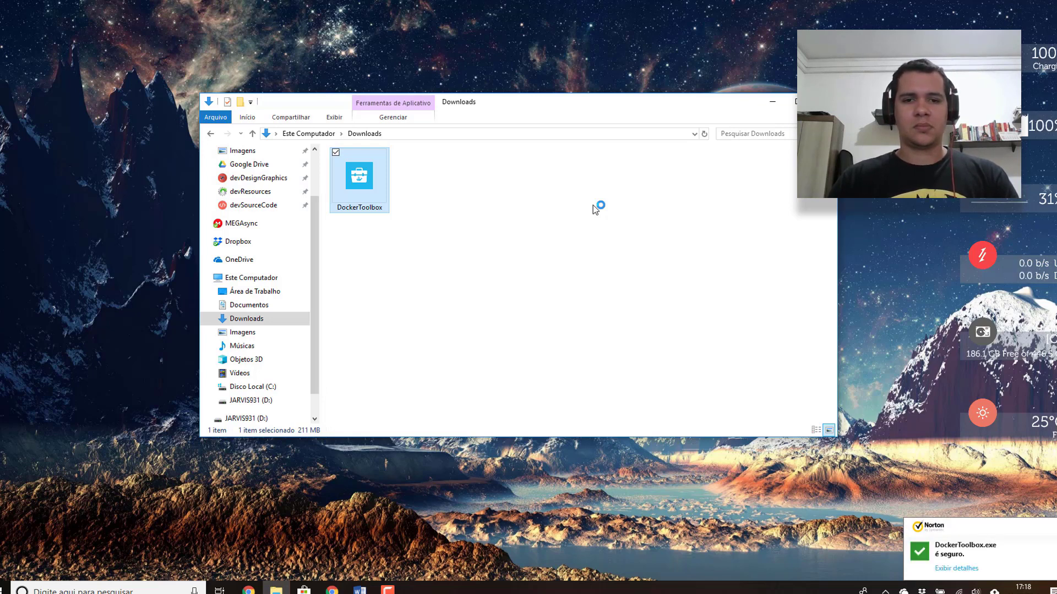
click(771, 104)
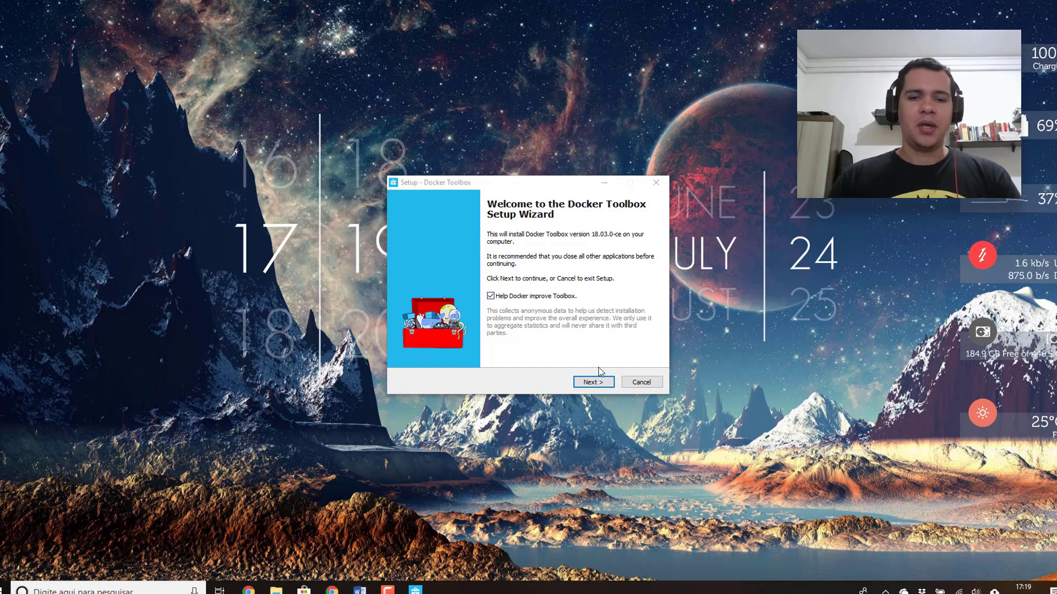
- Set the setup components to include Docker Compose and Kitematic but not VirtualBox or Git for Windows, and continue to the additional tasks
click(592, 383)
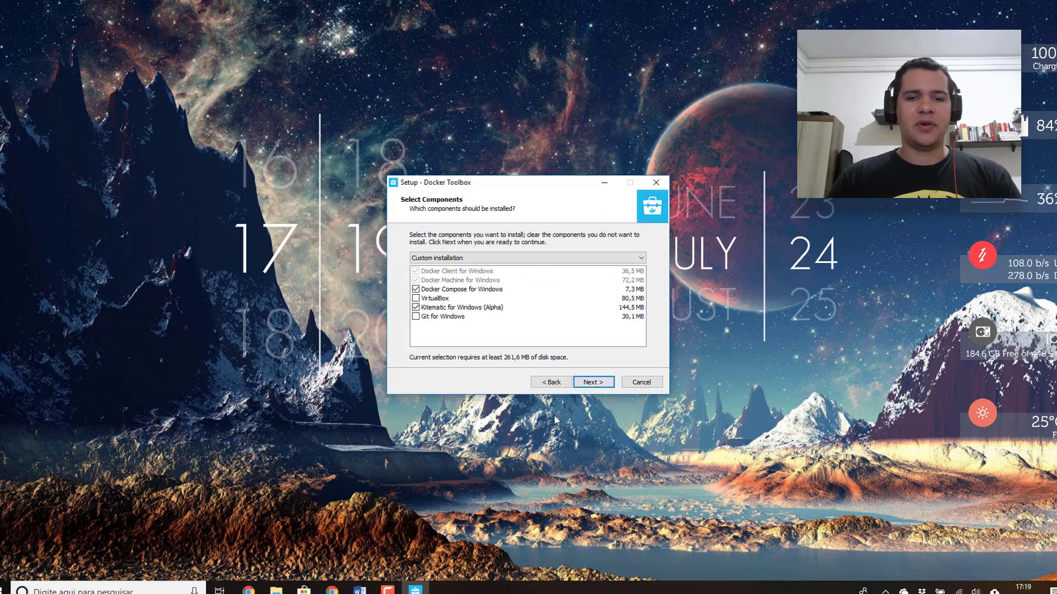
click(506, 280)
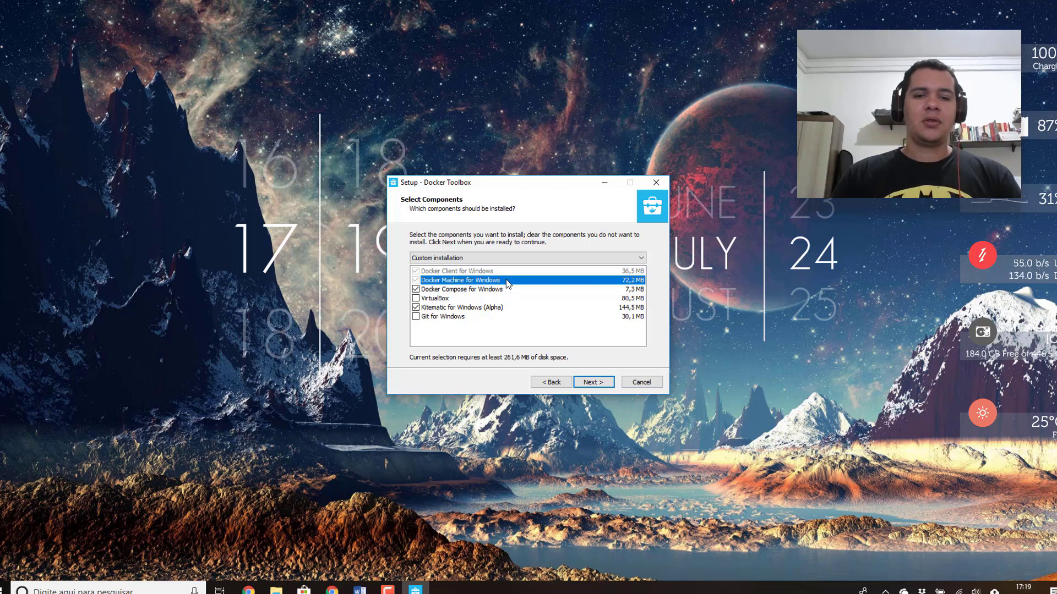
click(491, 291)
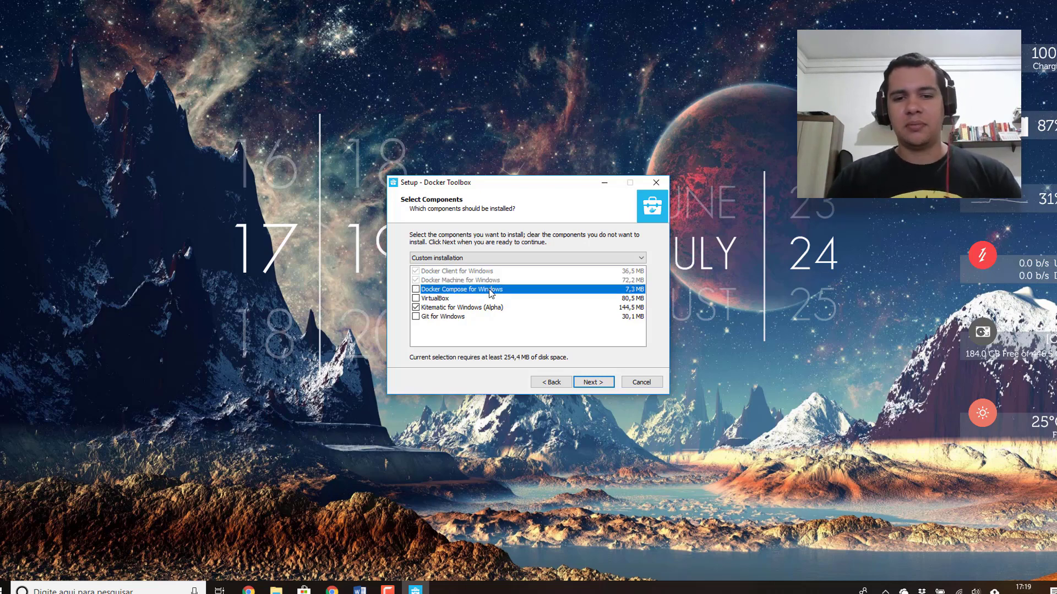
click(415, 290)
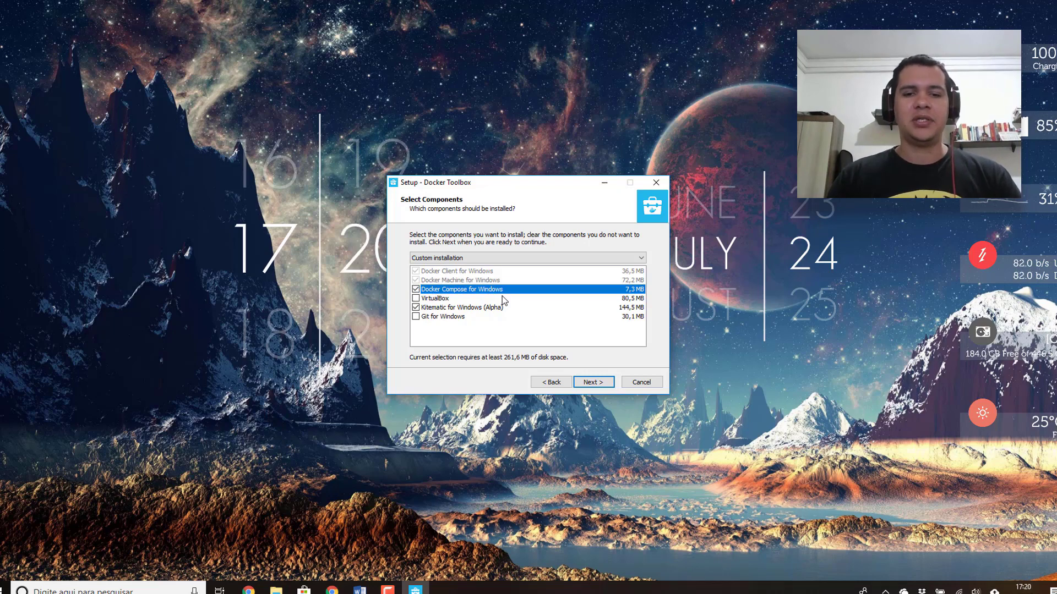
click(462, 301)
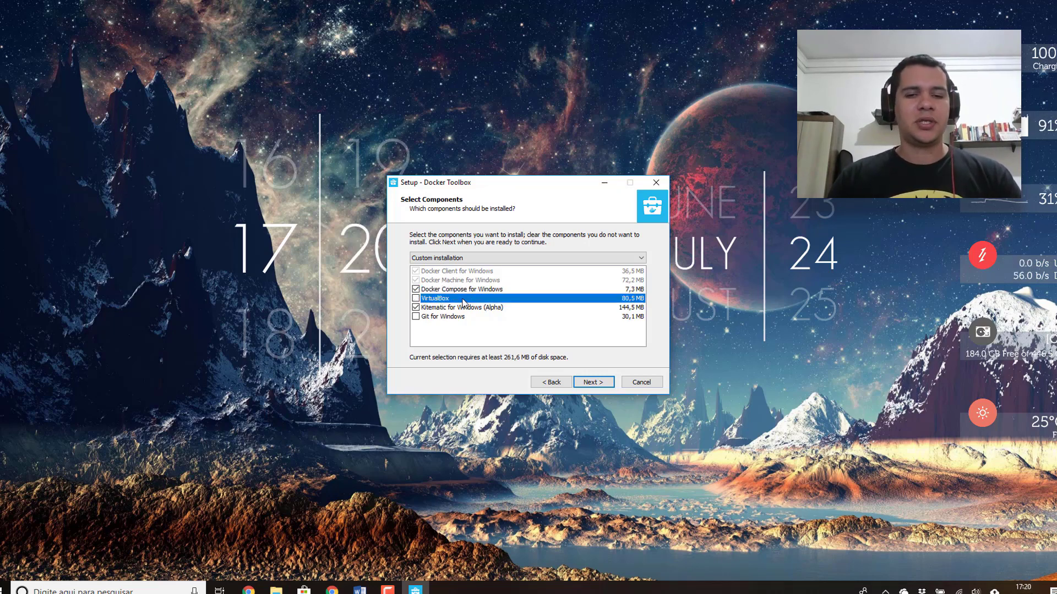
click(469, 307)
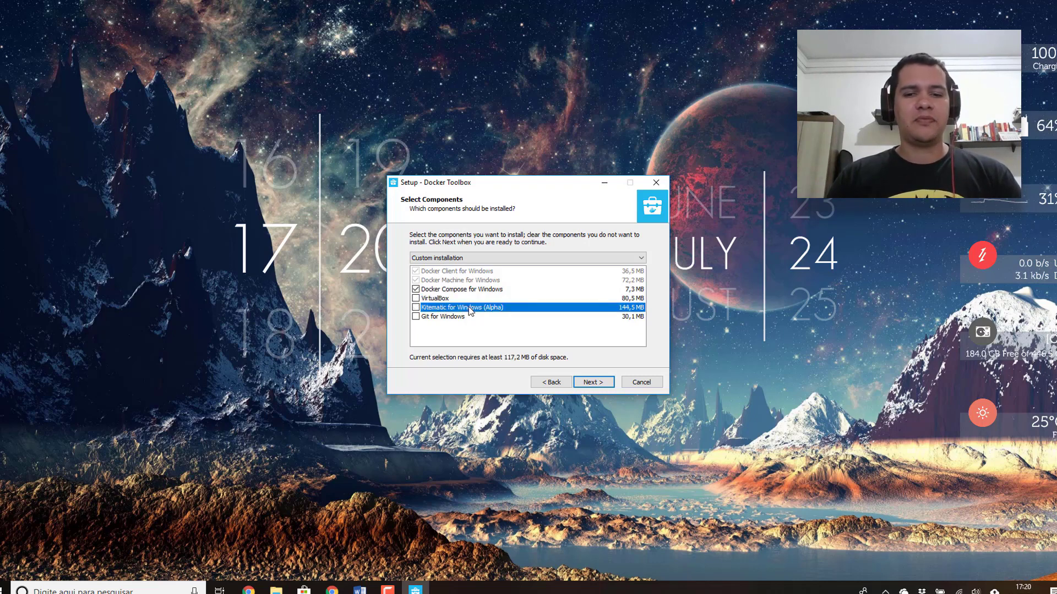
click(468, 306)
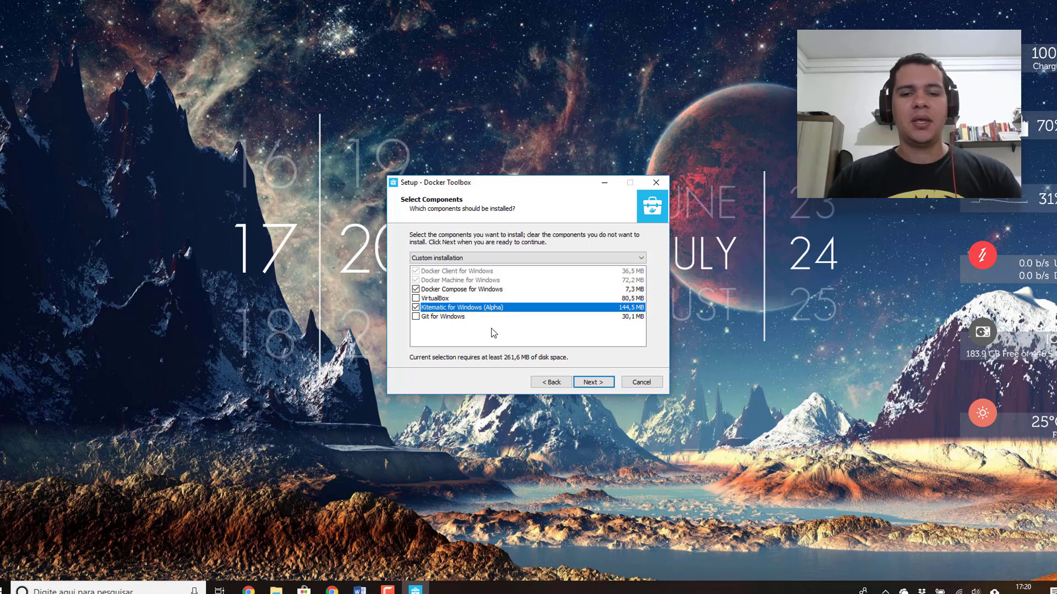
click(483, 315)
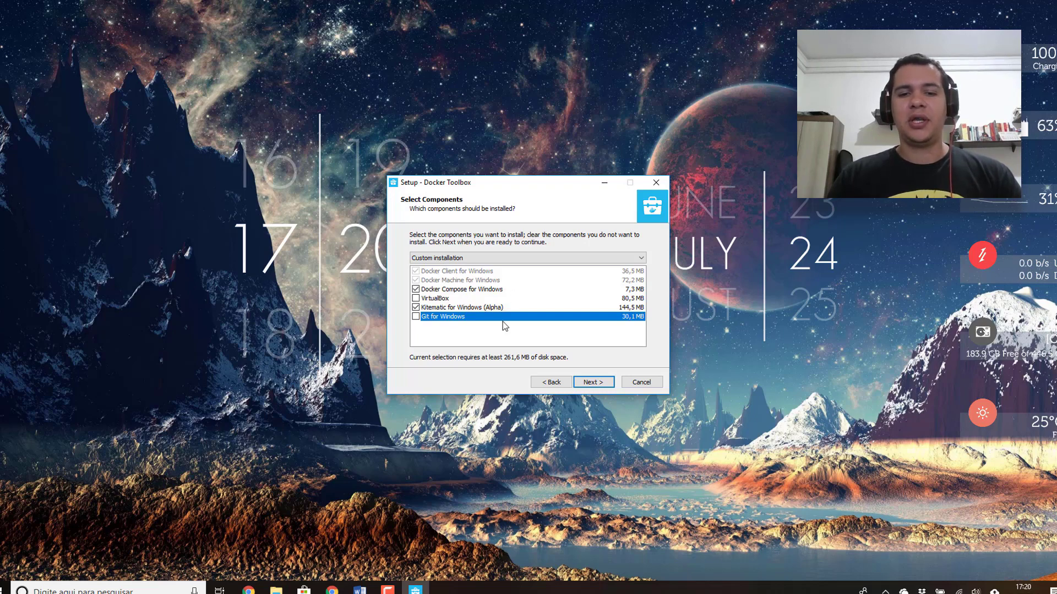
click(576, 381)
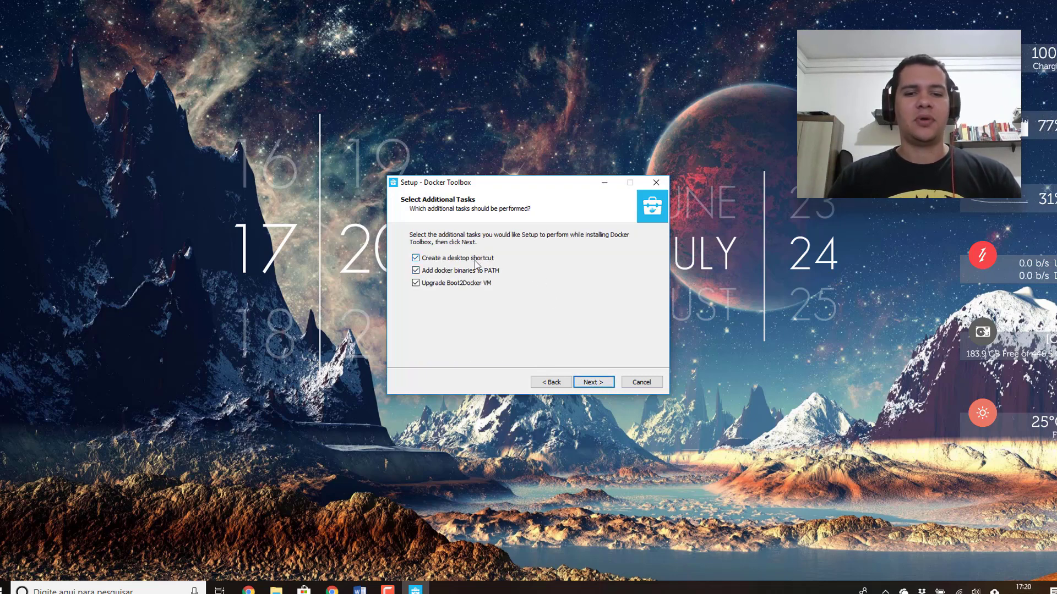
- Install Docker Toolbox with the desktop shortcut, docker binaries in PATH and Boot2Docker VM upgrade tasks enabled
click(416, 258)
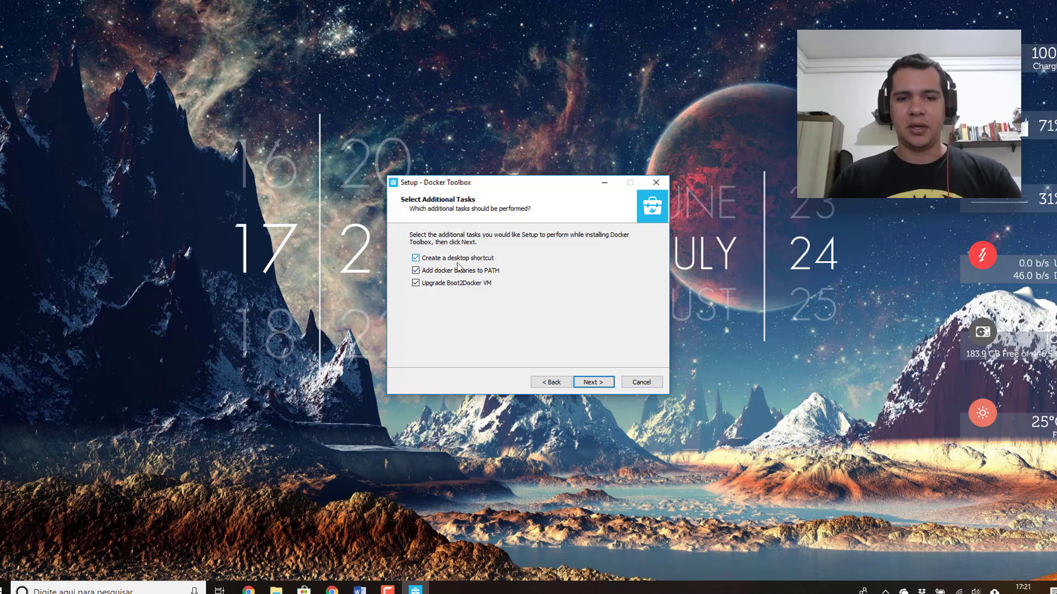
click(492, 258)
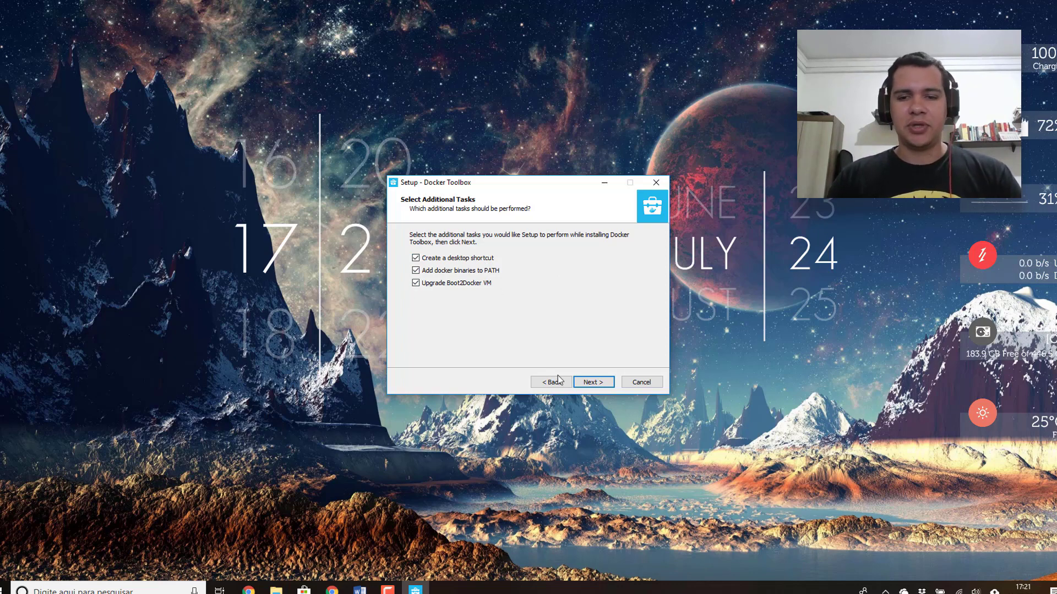
click(585, 386)
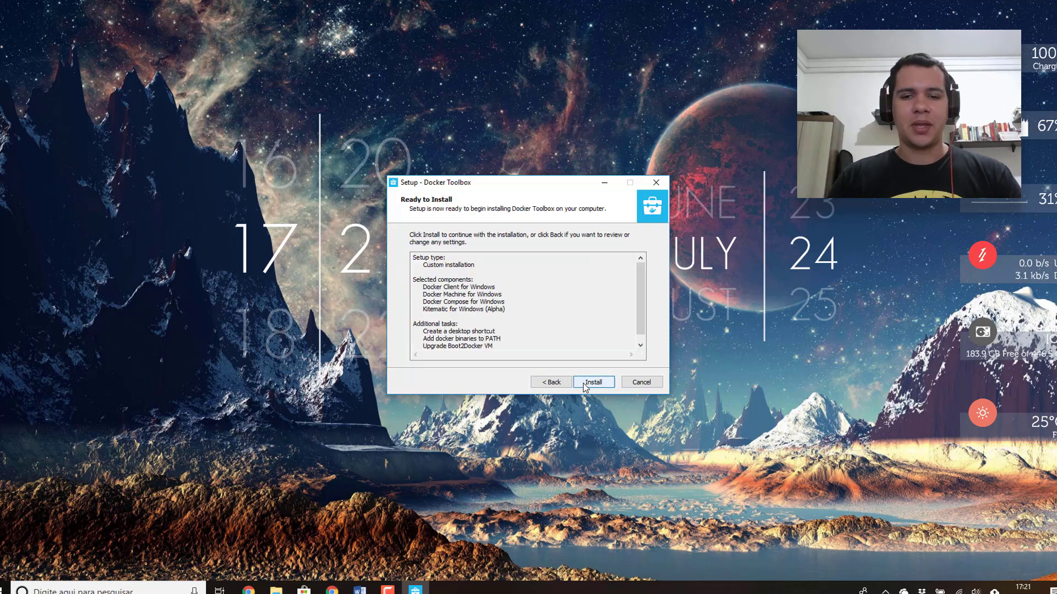
click(585, 384)
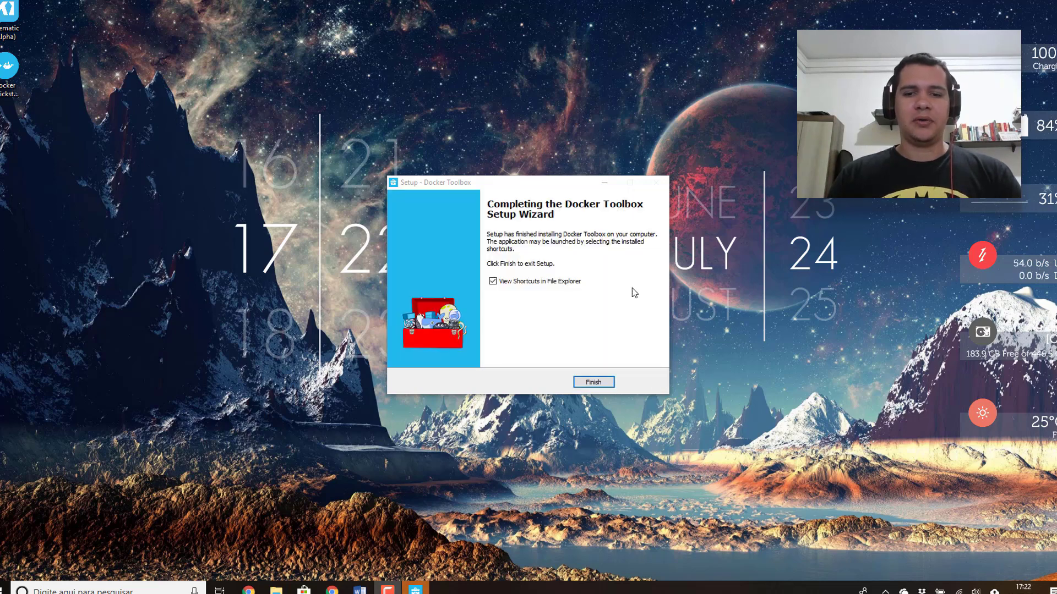
- Turn off viewing shortcuts in File Explorer and finish the Docker Toolbox setup
click(515, 283)
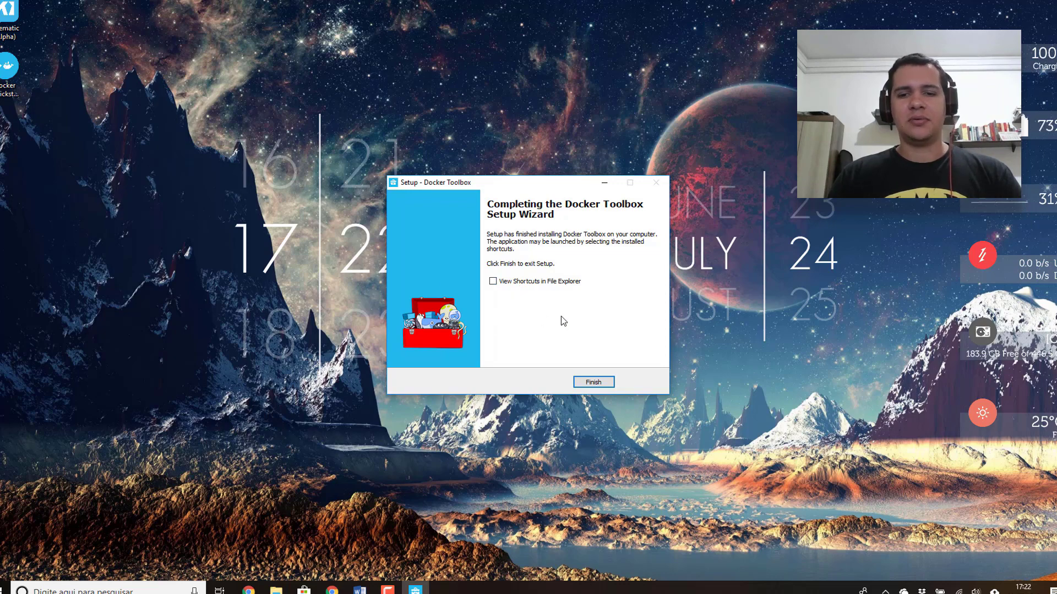
click(594, 381)
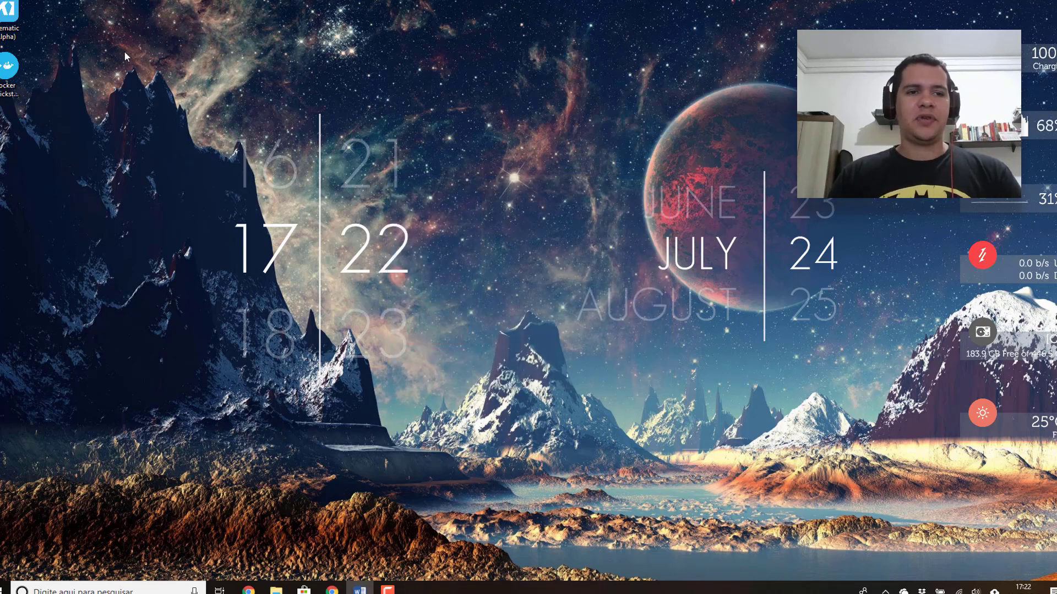
drag(40, 1, 0, 167)
click(58, 62)
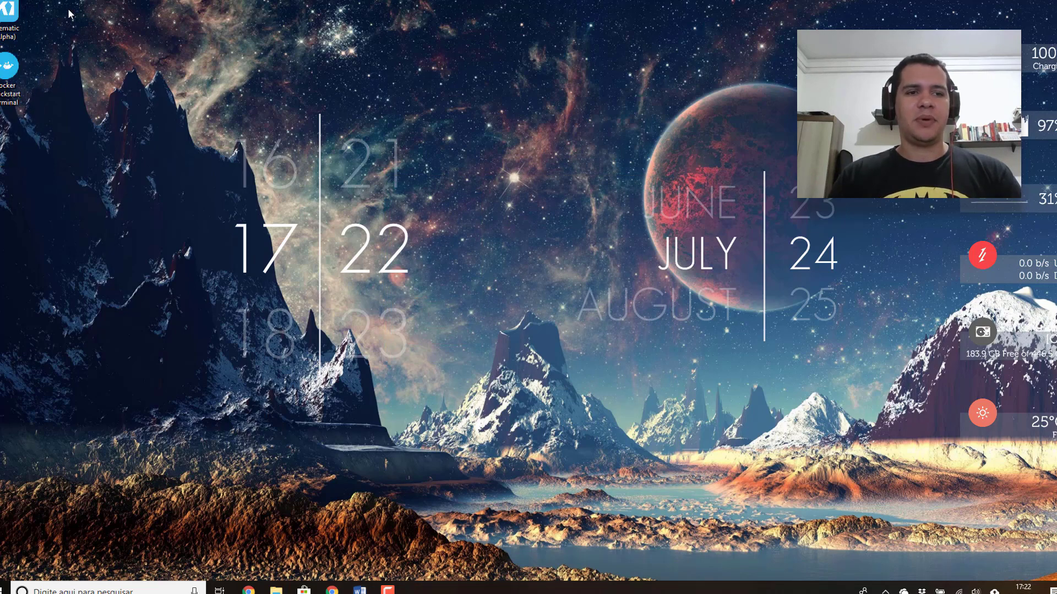
drag(67, 8, 1, 177)
click(67, 126)
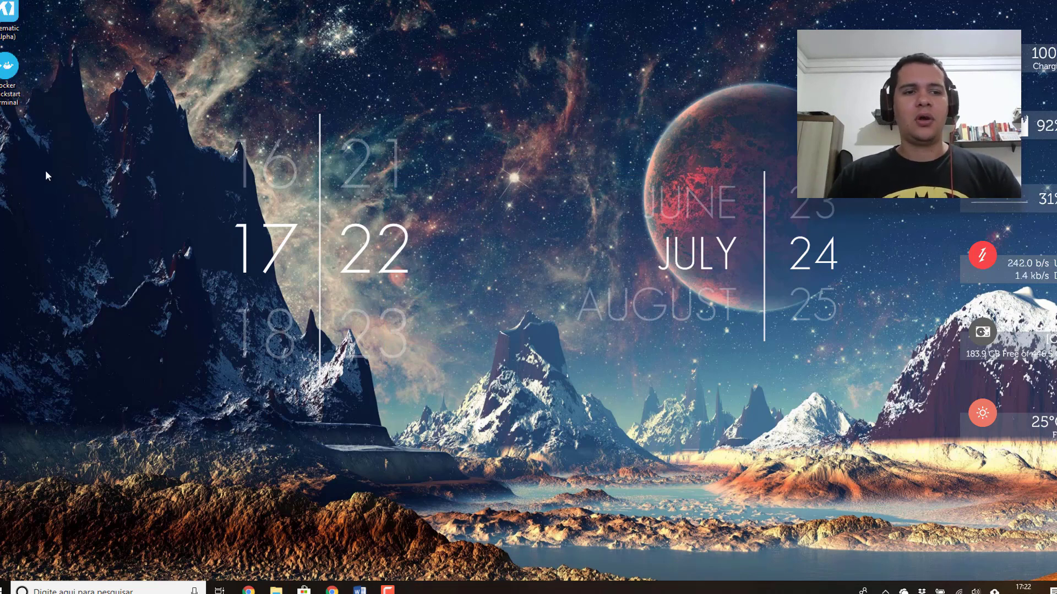
click(16, 97)
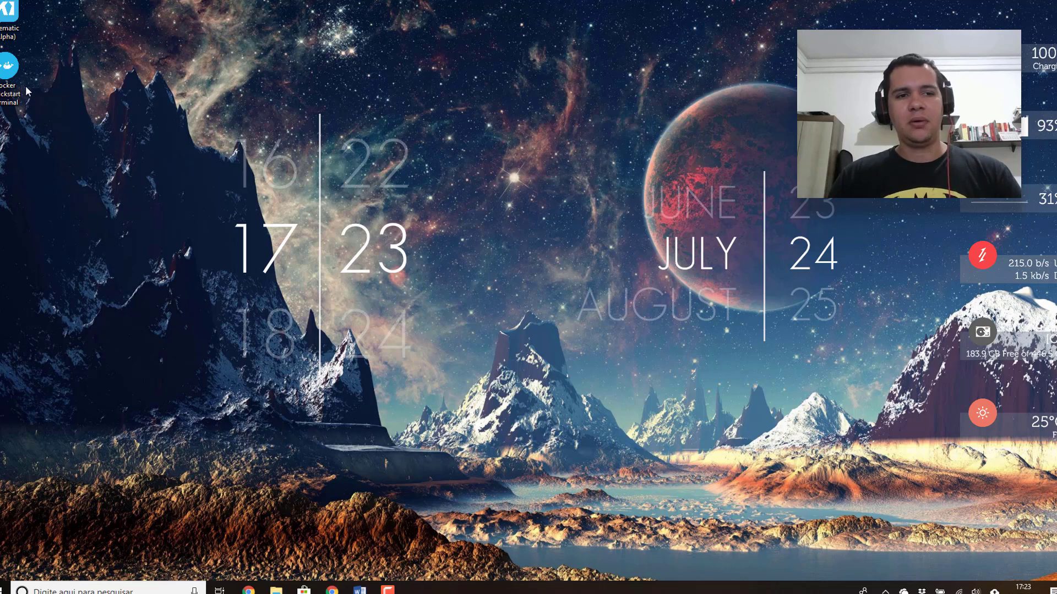
- Open the Docker Quickstart Terminal from the desktop and run the hello-world image with docker run hello-world
double_click(9, 77)
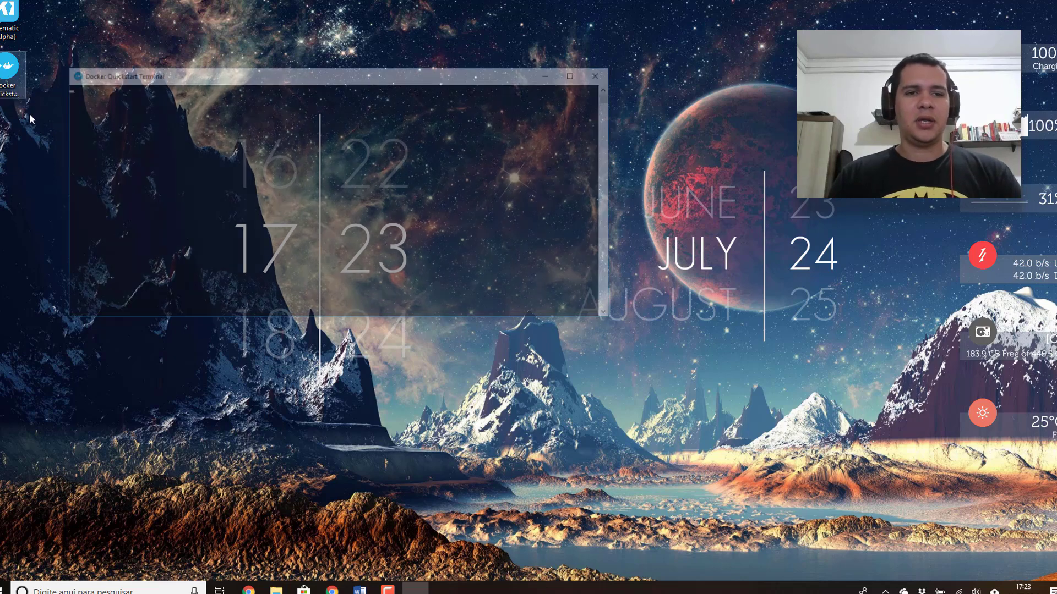
drag(240, 78, 424, 121)
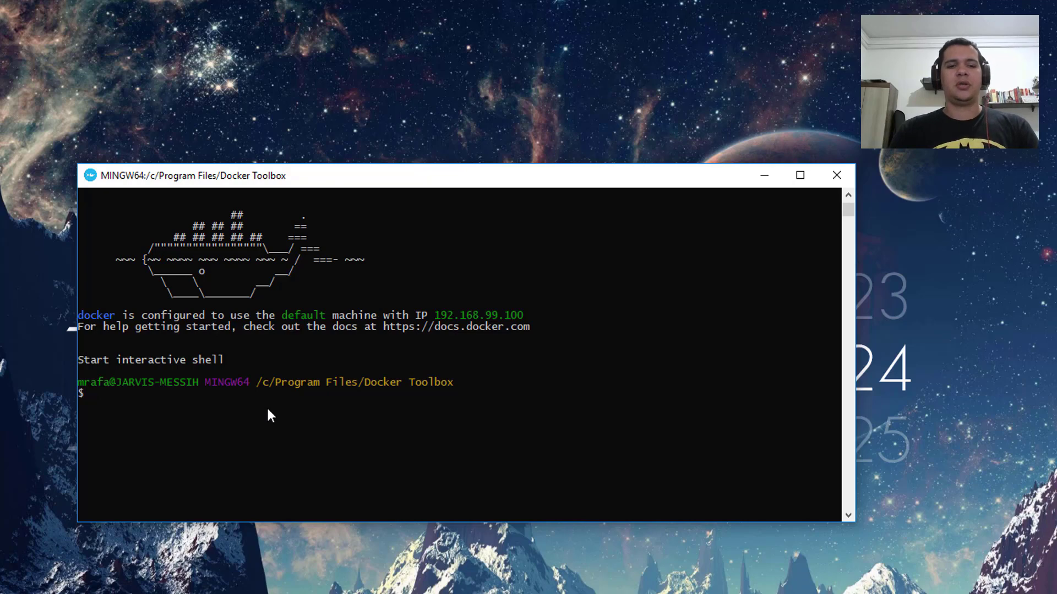
text(docker)
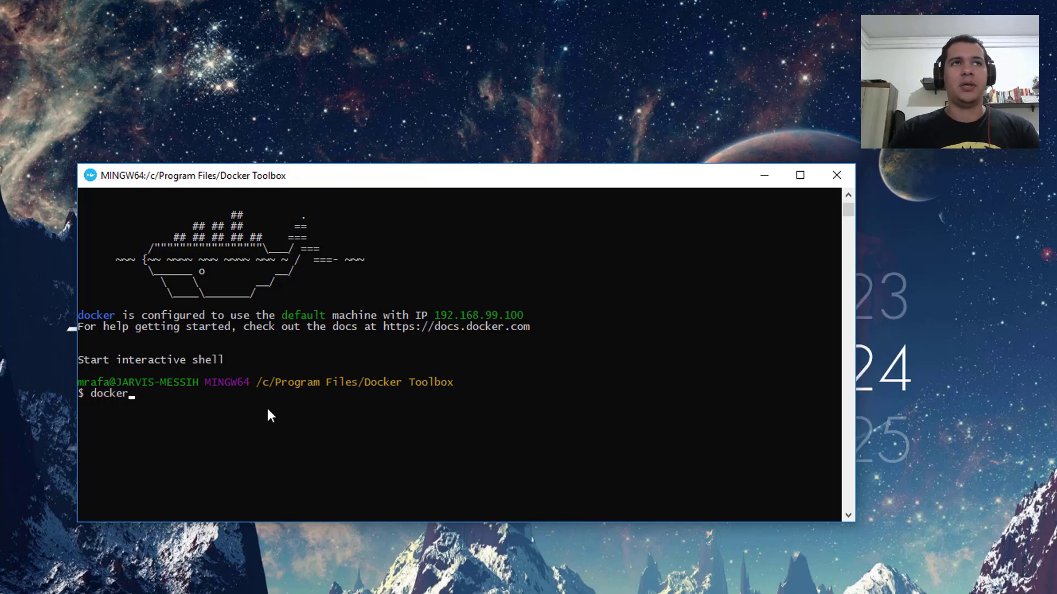
text( run)
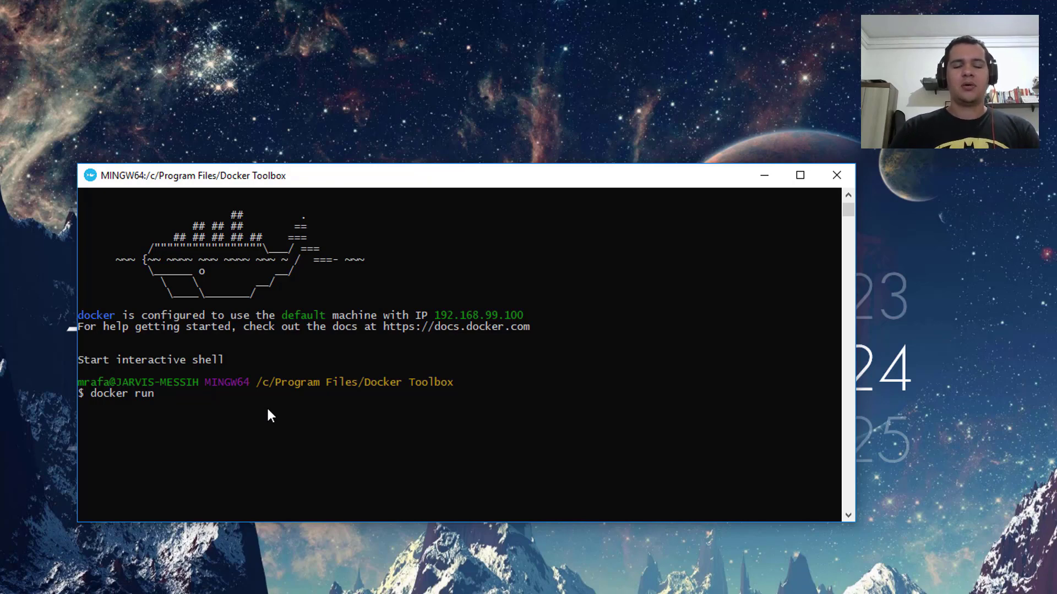
text( hello-)
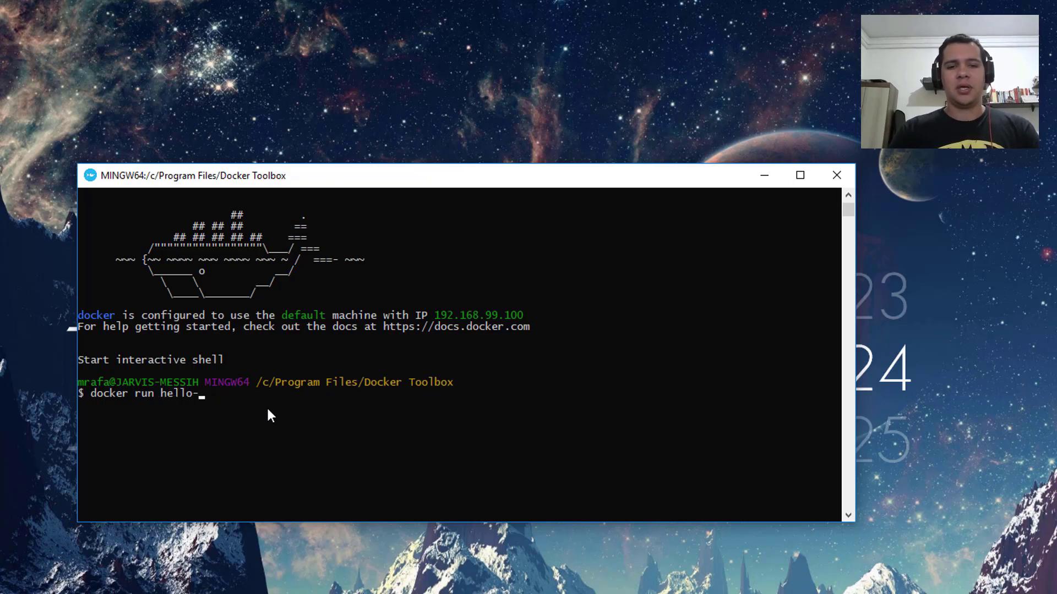
text(world)
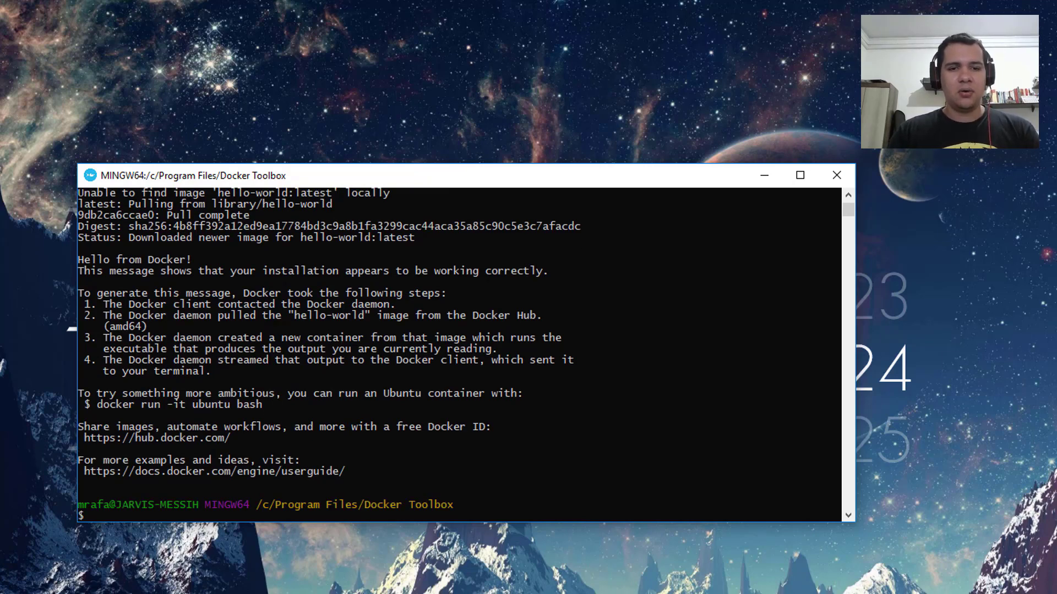
drag(192, 257, 97, 262)
click(182, 282)
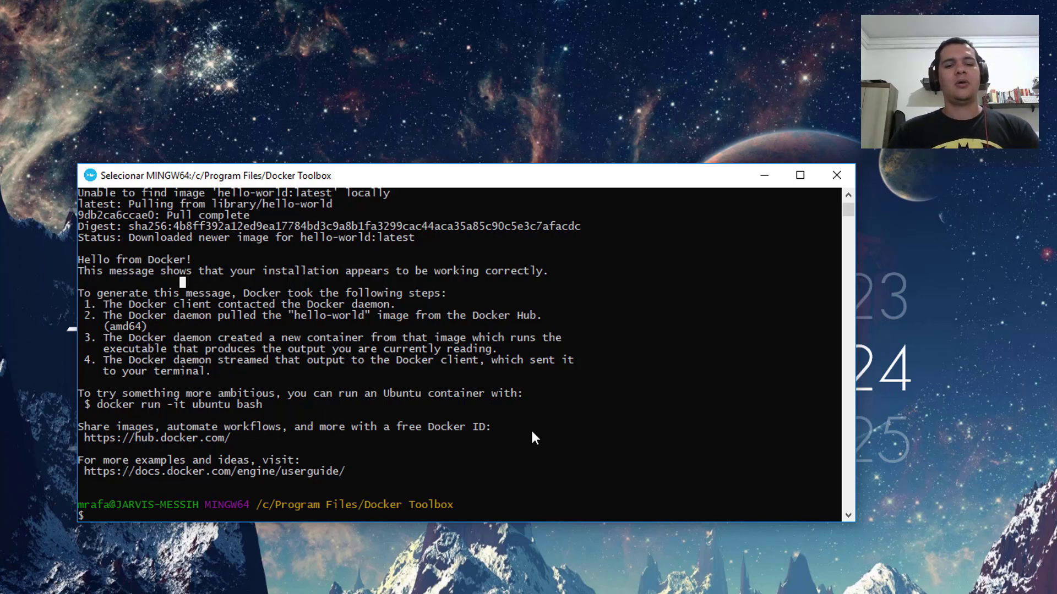
key(Escape)
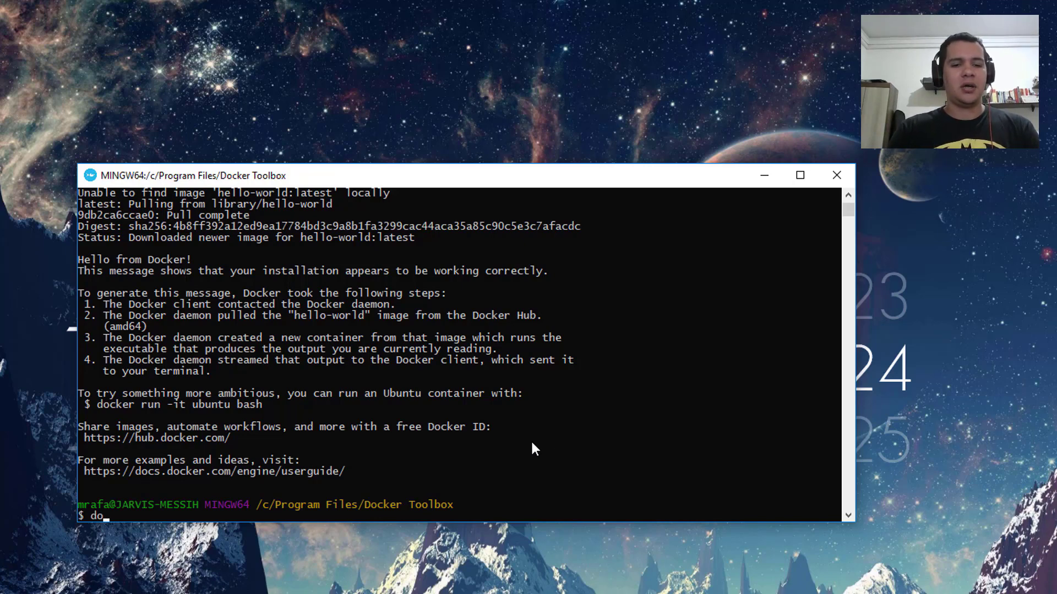
- Download and run the ubuntu image with docker run ubuntu
text(docker ru)
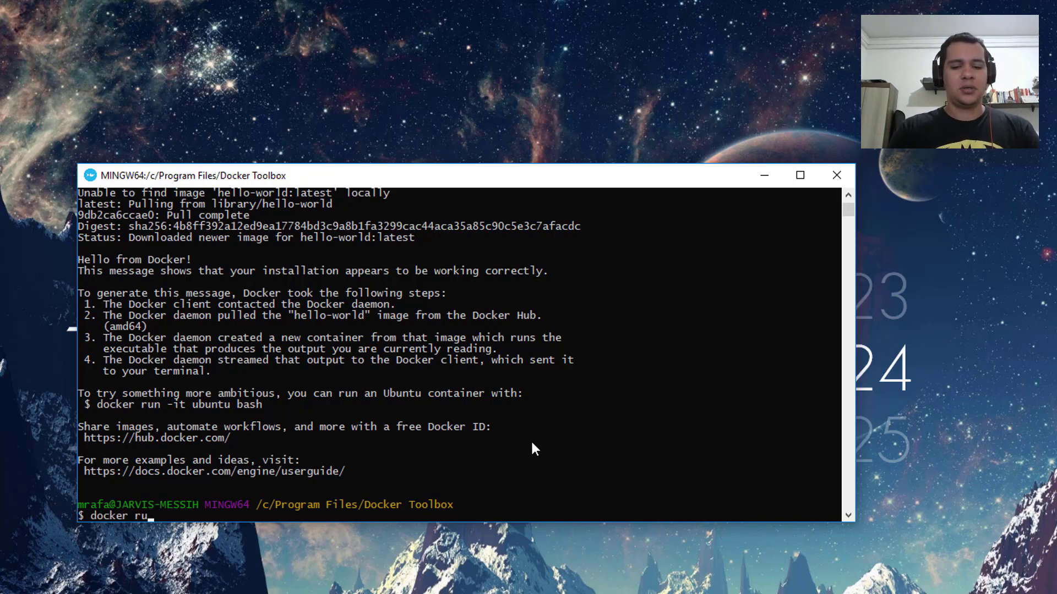
text(n ubuntu)
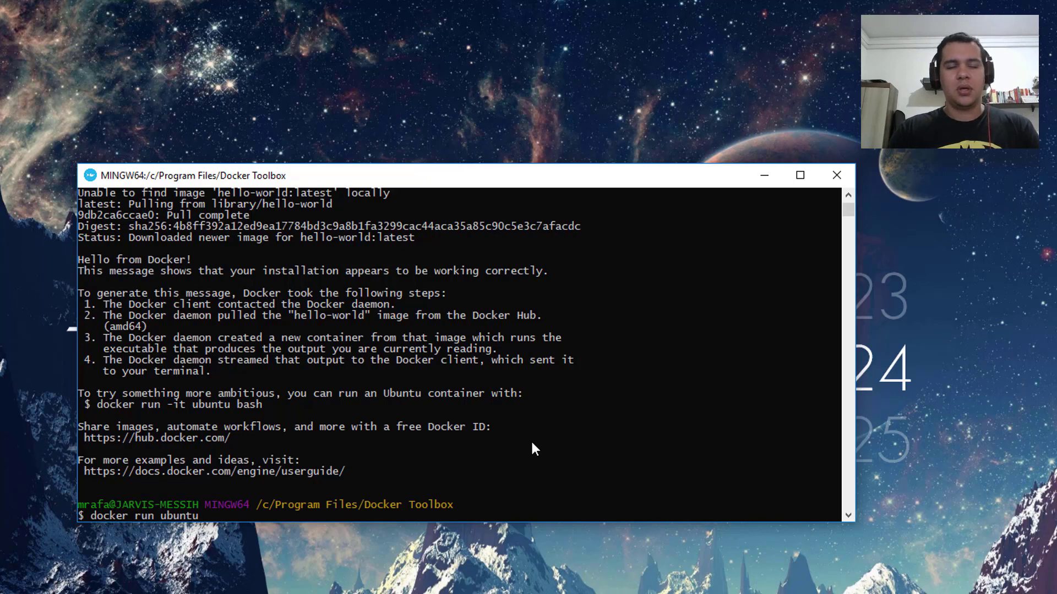
key(Return)
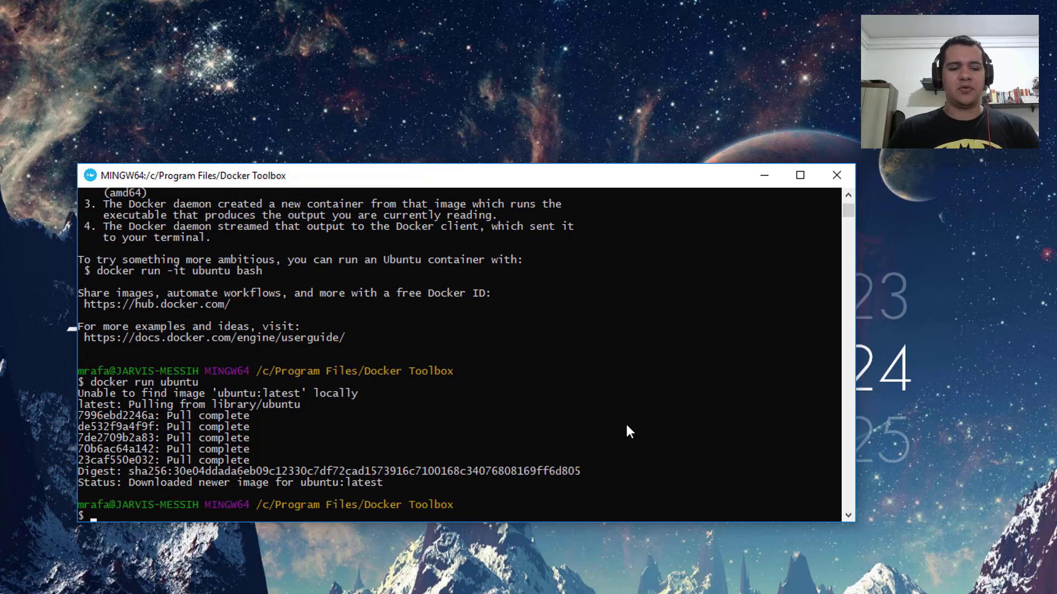
- List the local images with docker images and the running containers with docker ps
text(docker)
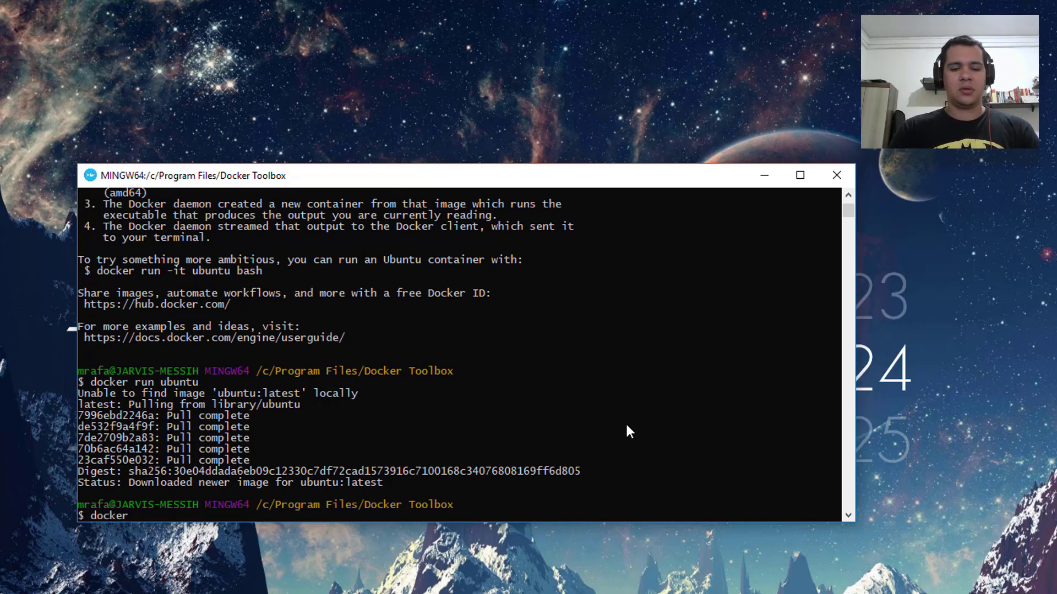
text( image)
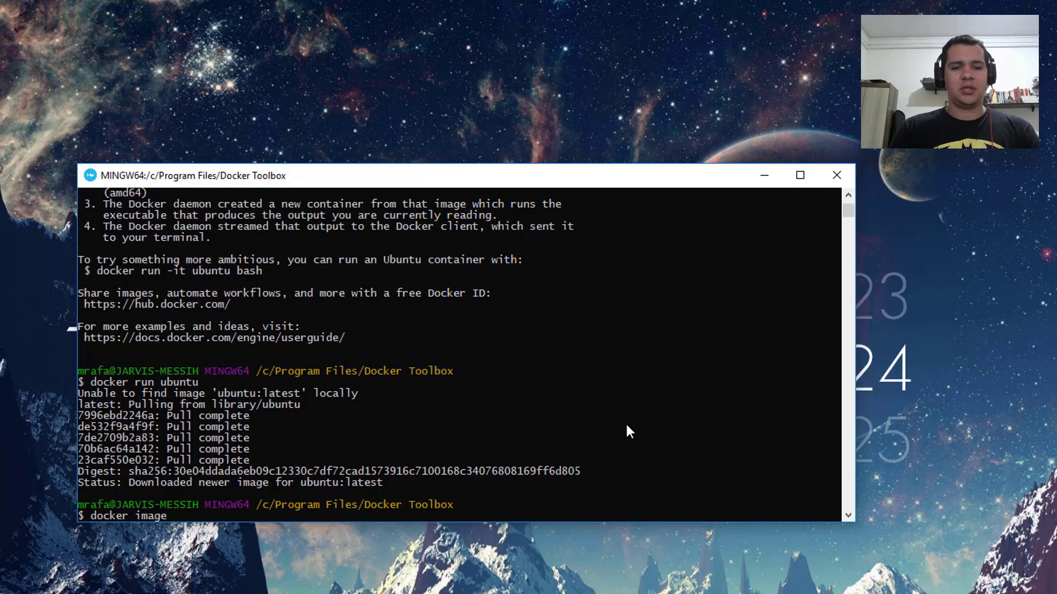
text(s)
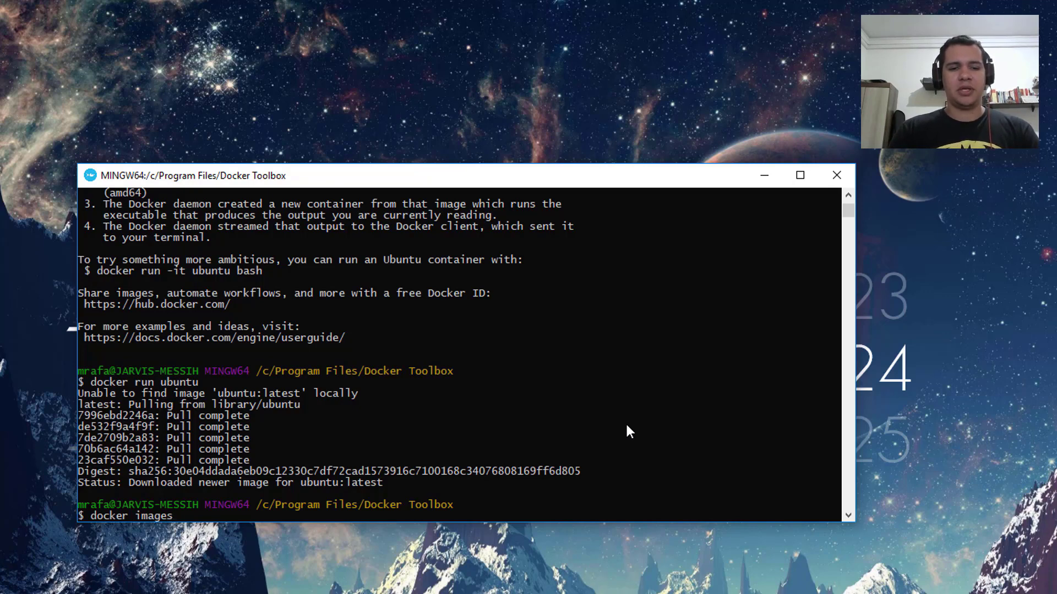
key(Return)
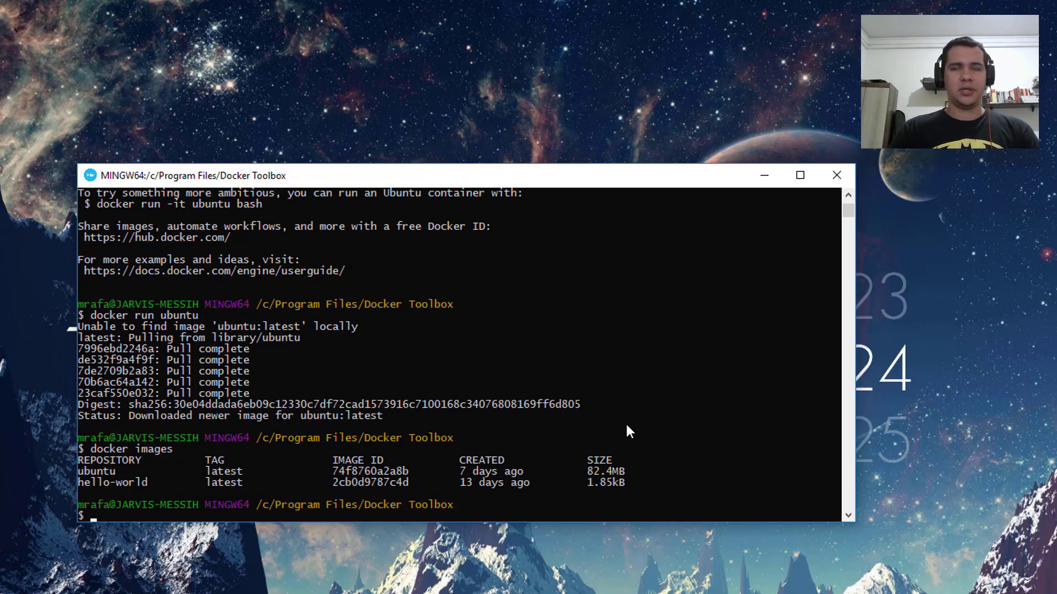
text(docker )
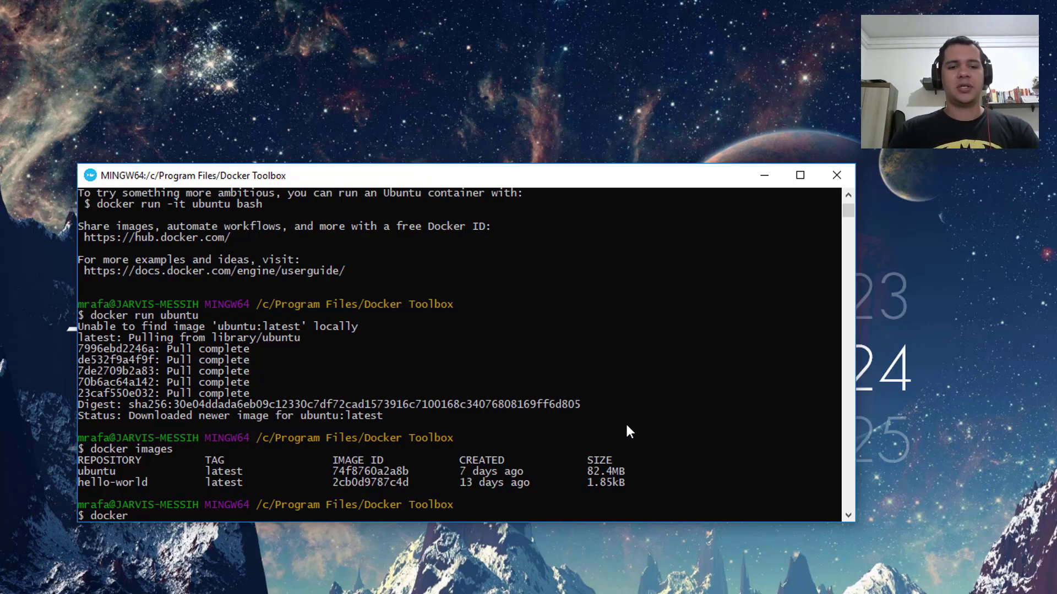
text(ps)
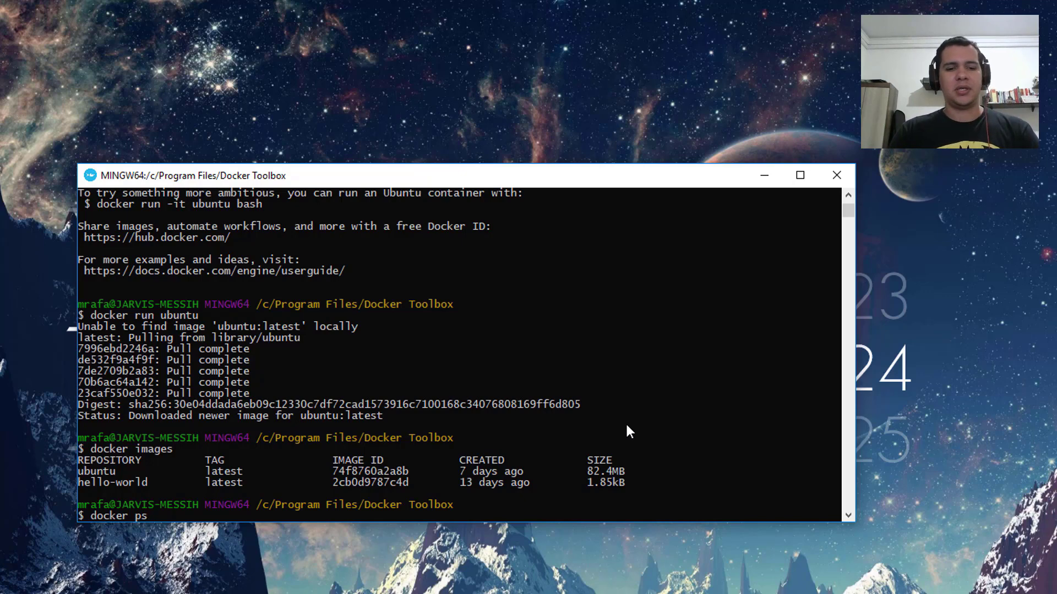
key(Return)
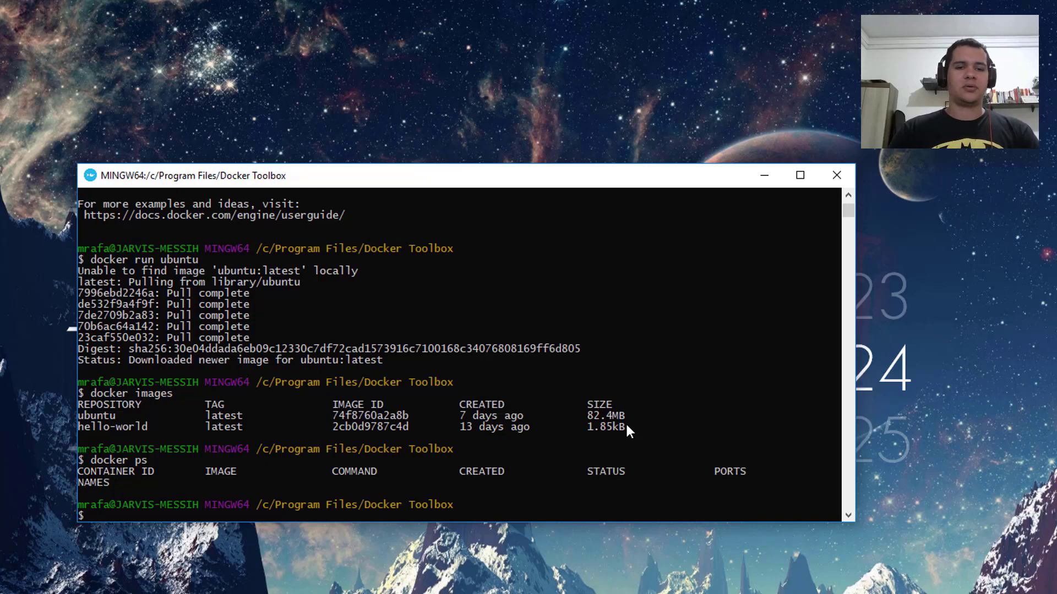
- List all containers, including stopped ones, with docker ps -a and examine their images, creation times and statuses
text(docker)
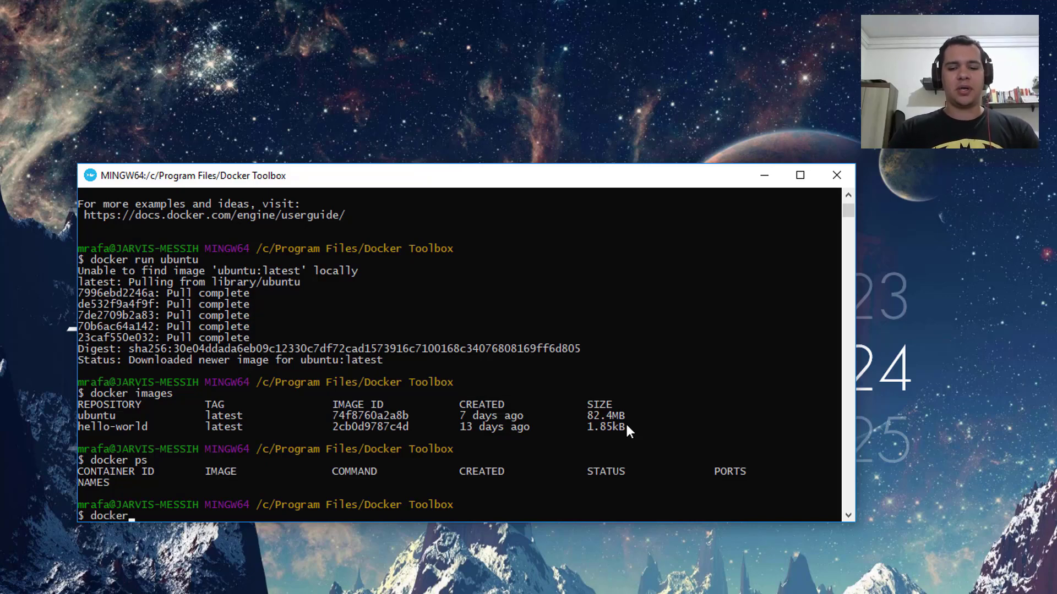
text( ps -a)
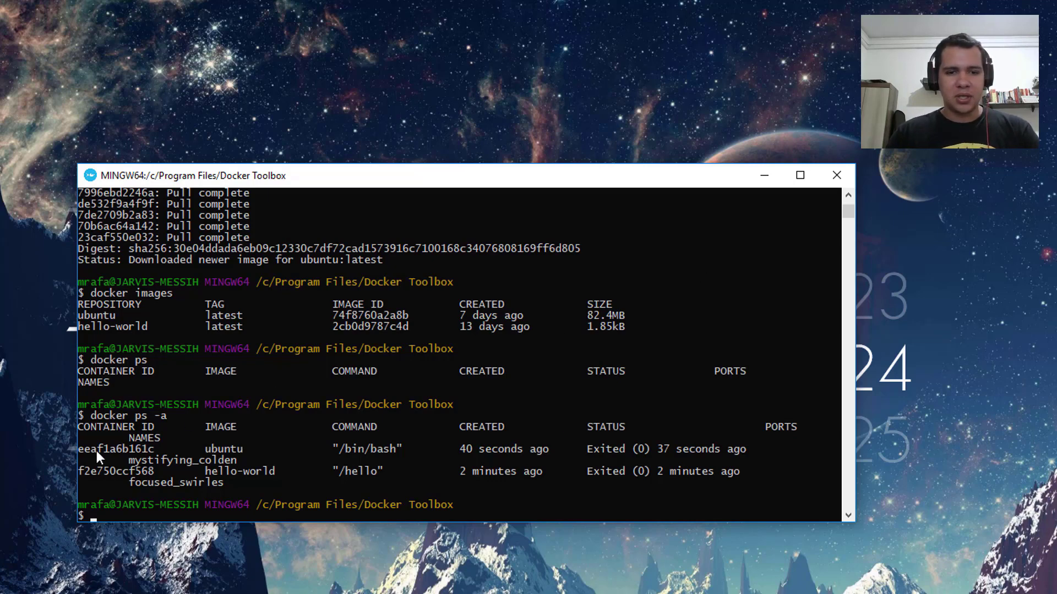
drag(97, 451, 232, 446)
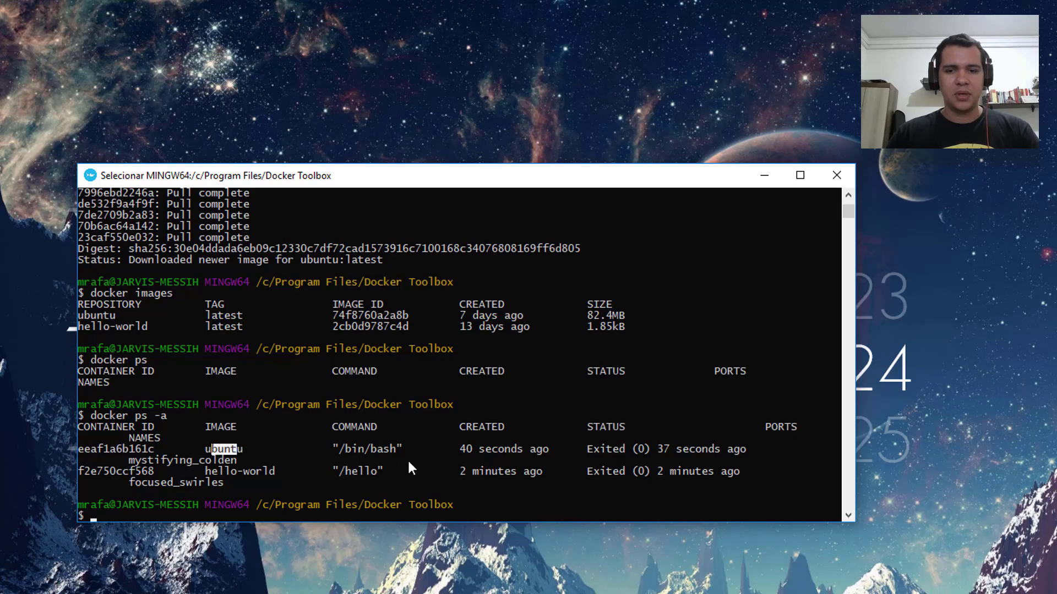
drag(460, 448, 527, 449)
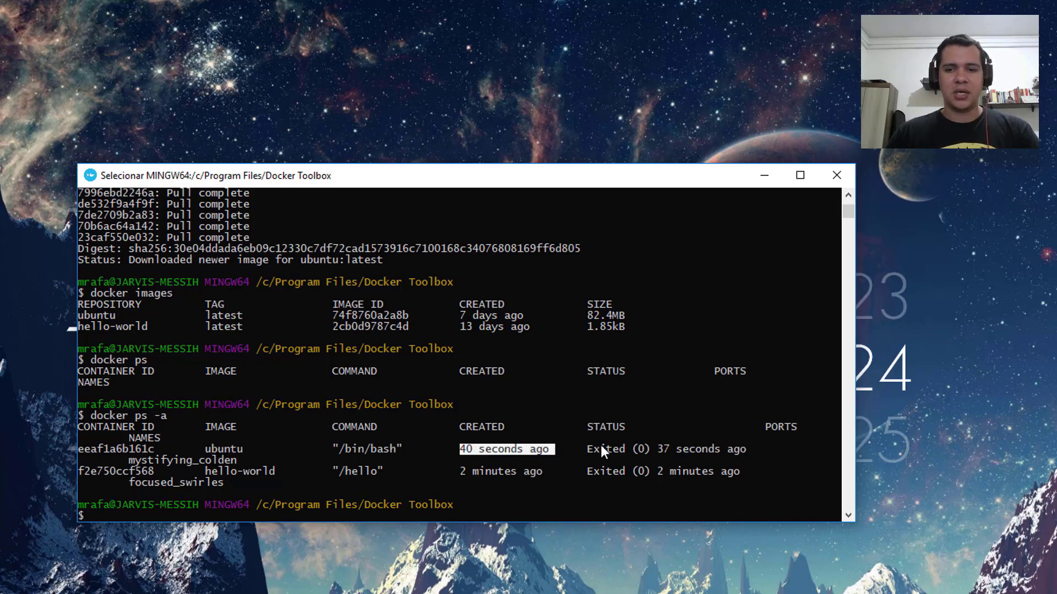
drag(633, 449, 749, 450)
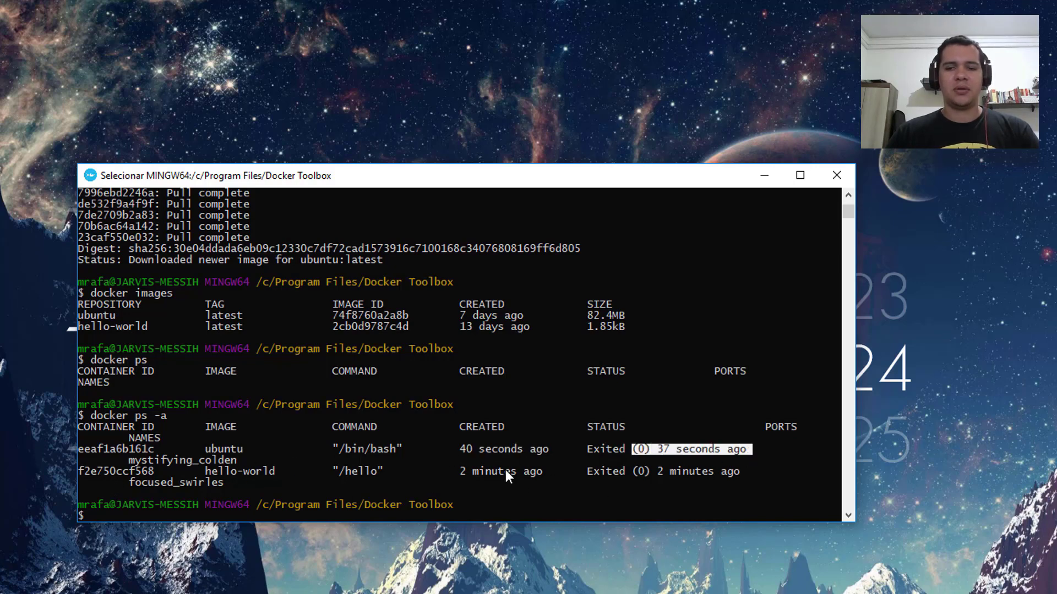
drag(506, 471, 678, 476)
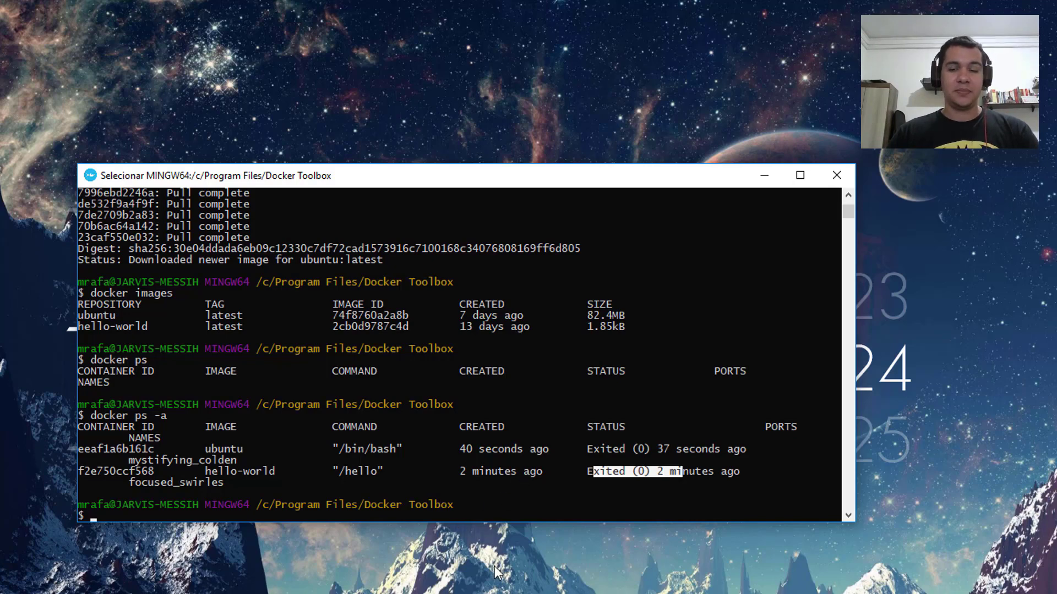
click(532, 531)
click(544, 501)
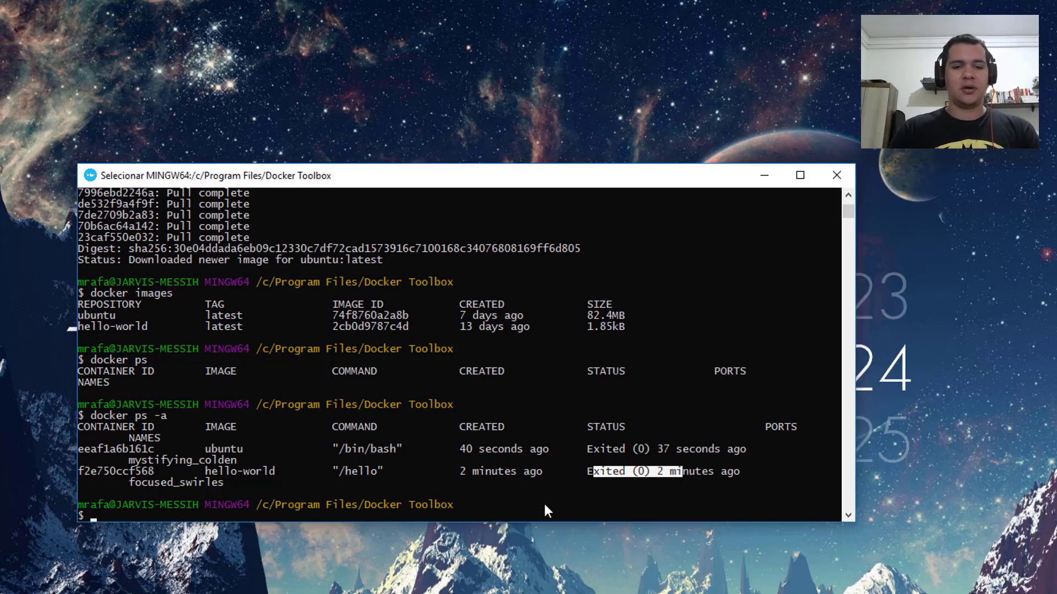
- Start an interactive ubuntu container with docker run -it ubuntu and list its root directory with ls -la
text(docker run)
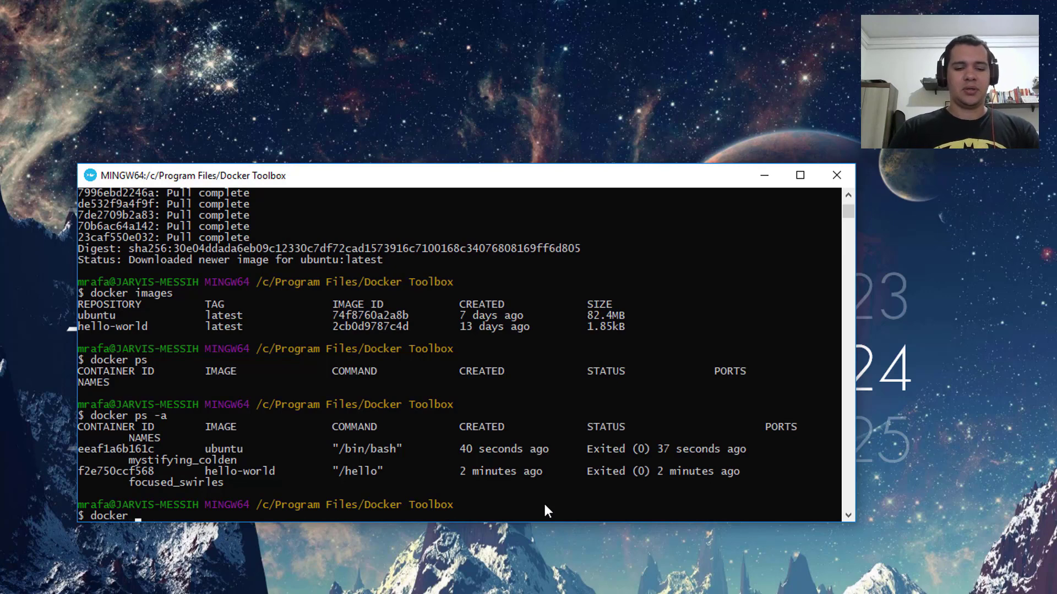
text(-)
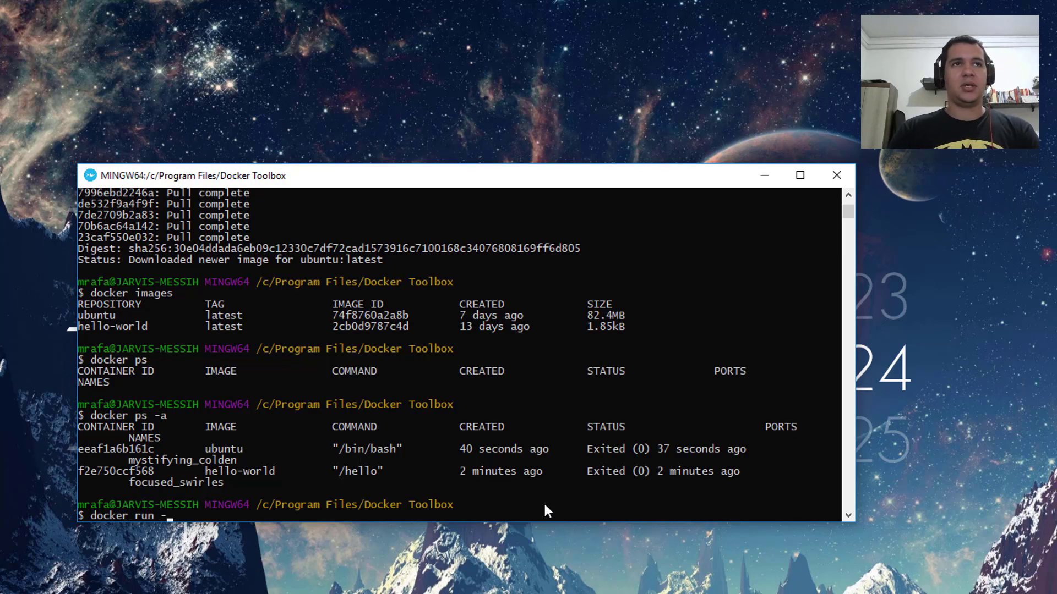
text(it ubuntu)
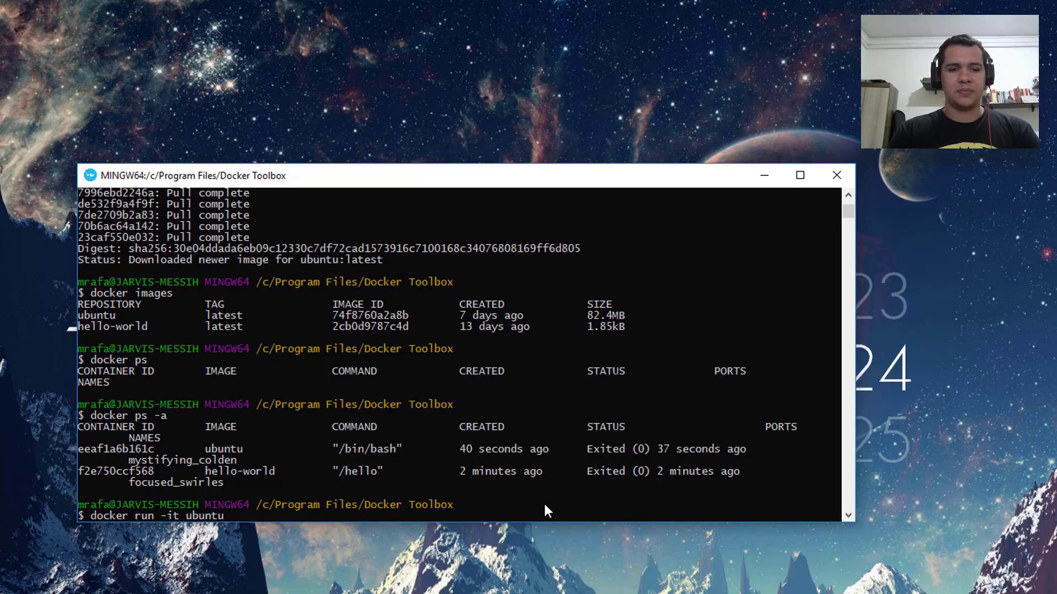
key(Return)
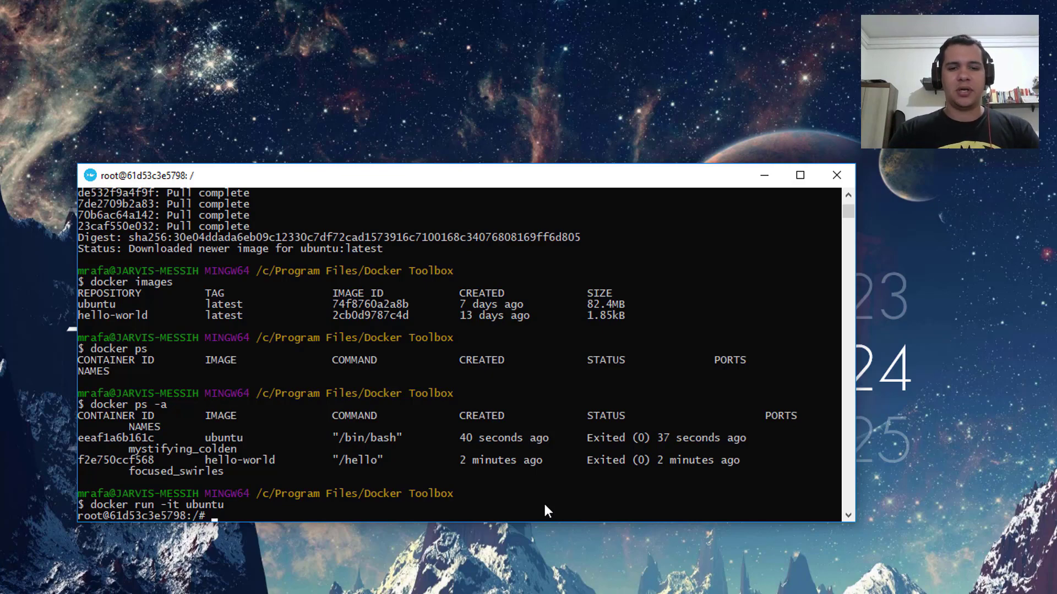
text(ls -la)
key(Return)
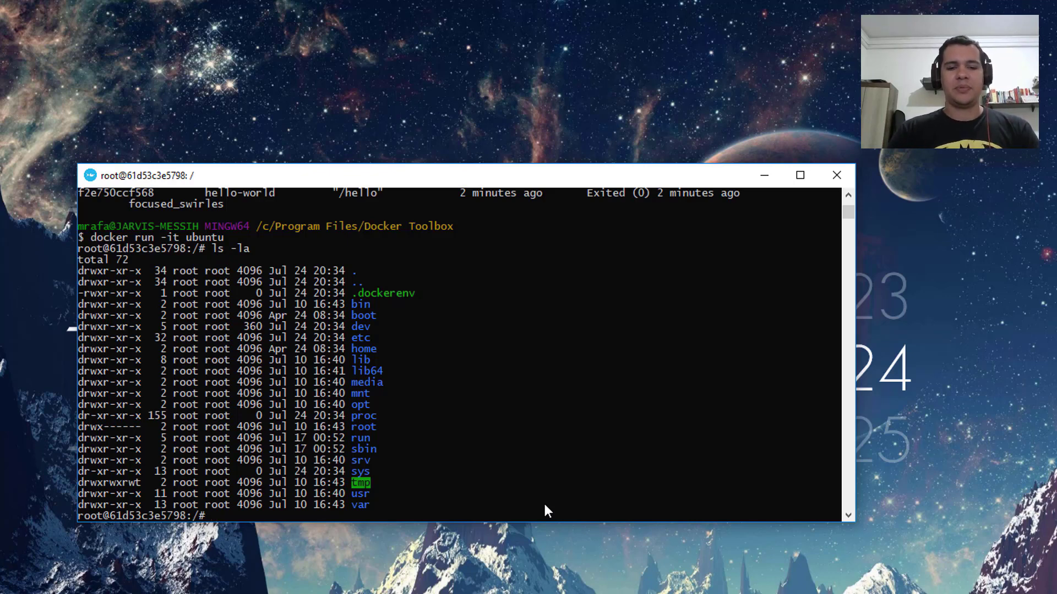
- Update the package lists inside the ubuntu container with apt-get update and exit the container
text(apt-get upda)
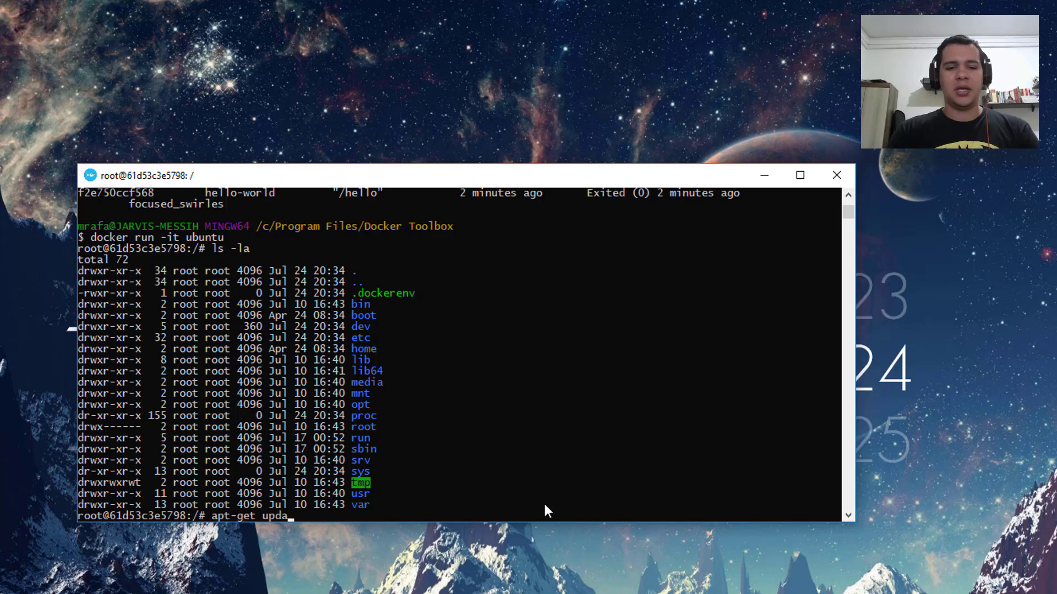
text(te)
key(Return)
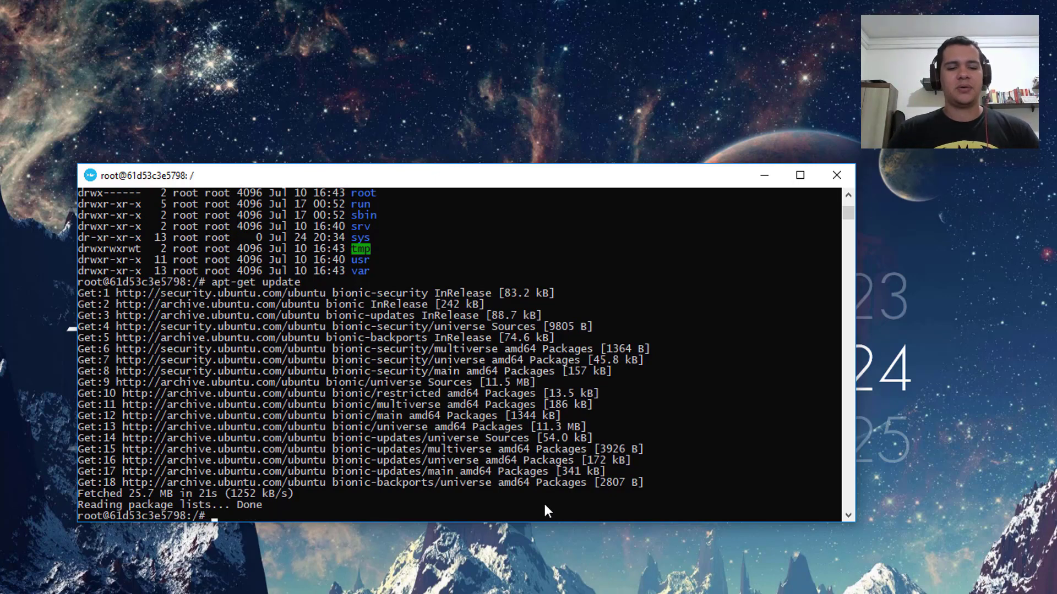
text(exit)
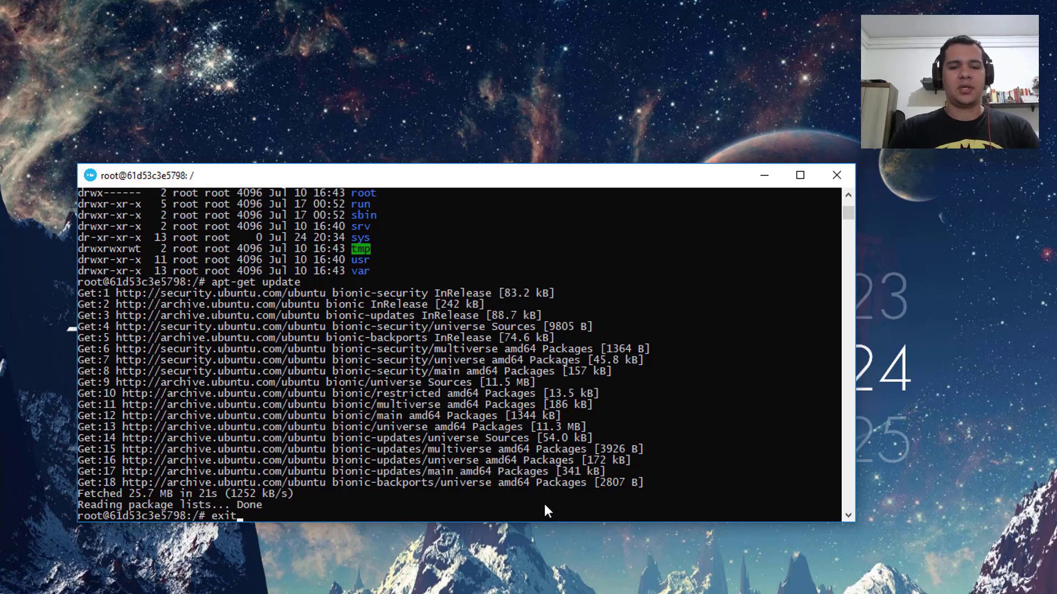
key(Return)
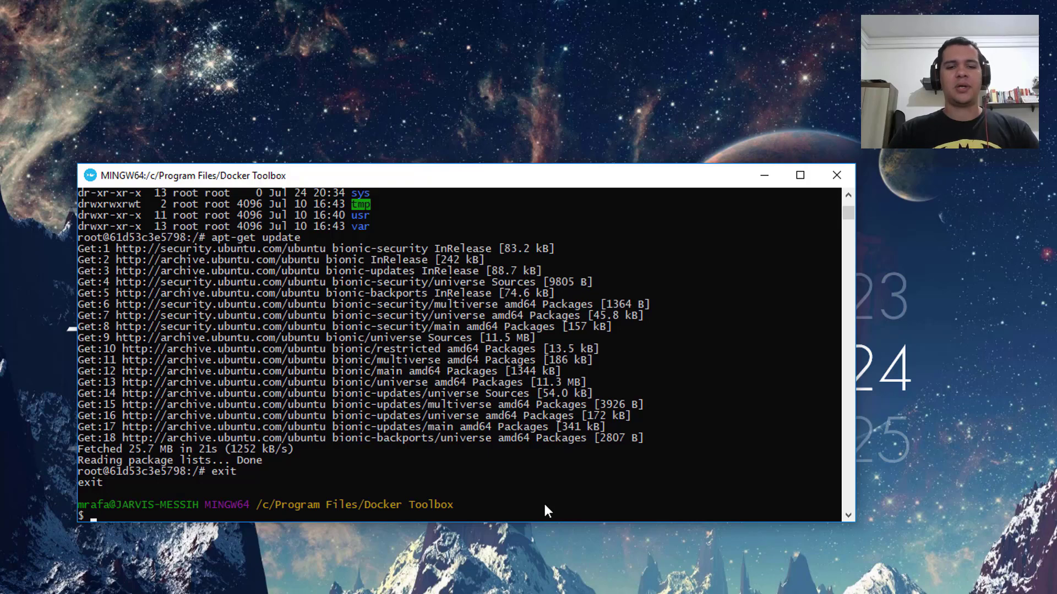
- Check the running containers with docker ps and list all containers with docker ps -a after exiting ubuntu
text(d)
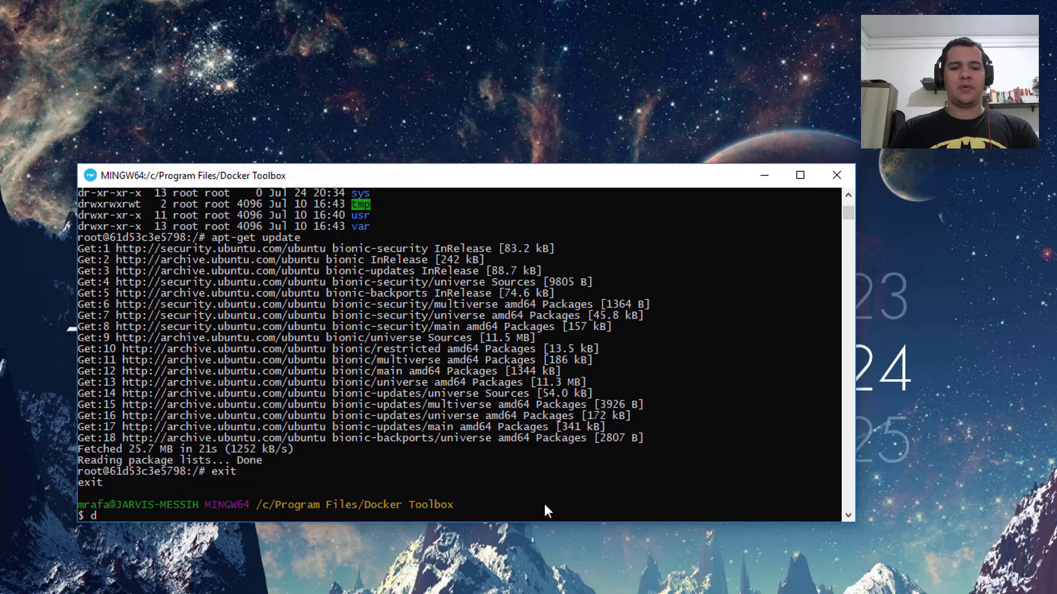
text(ocker ps)
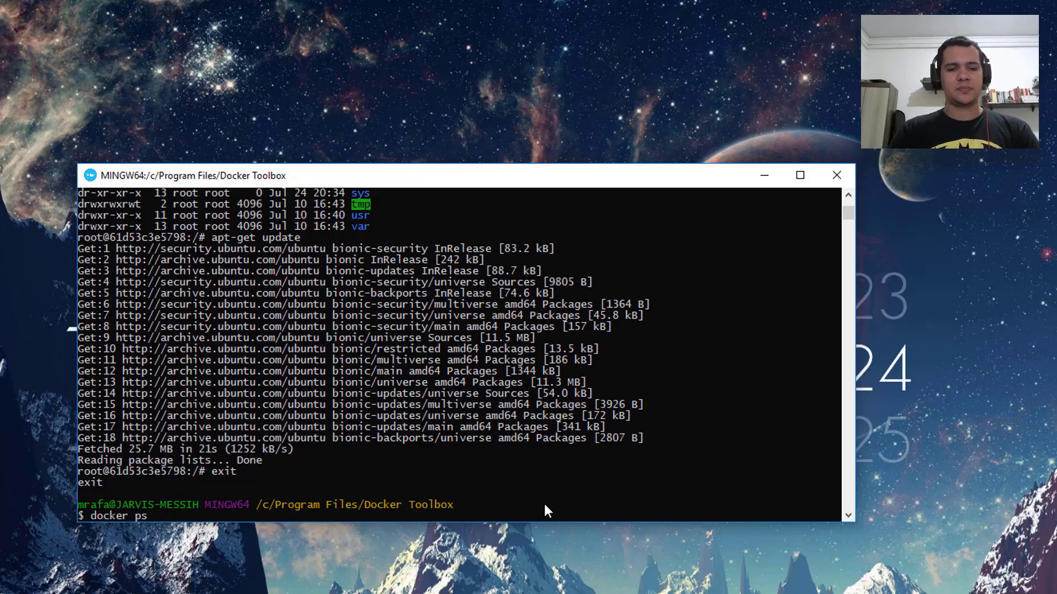
key(Return)
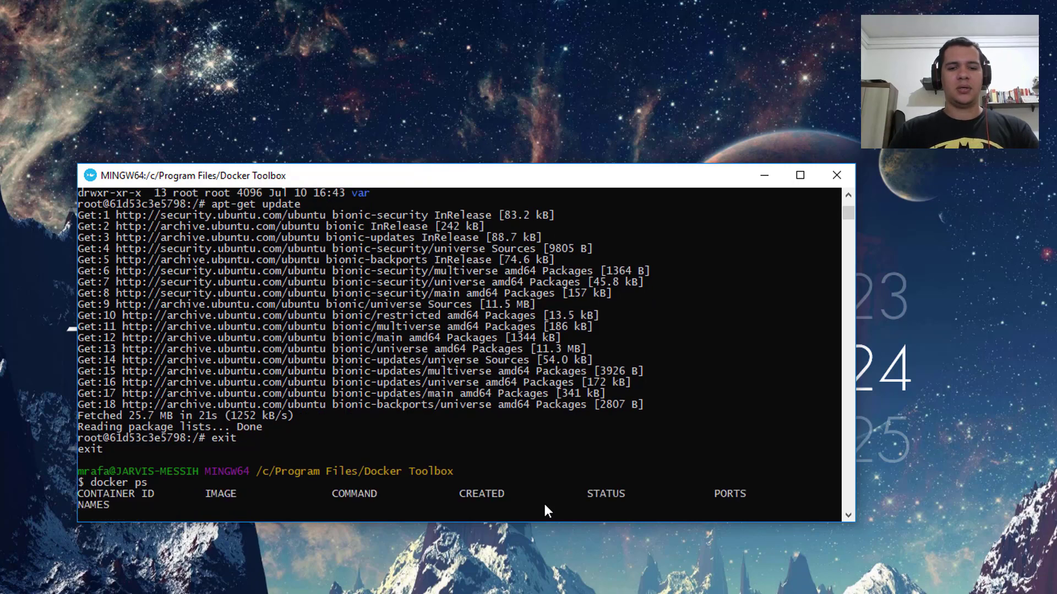
text(do)
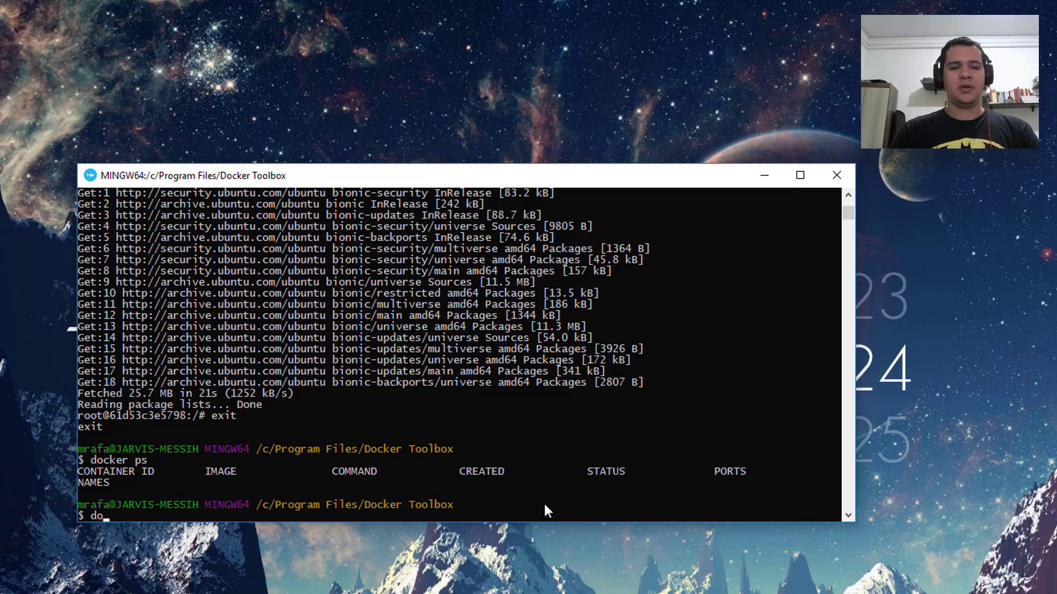
text(cker ps -a)
key(Return)
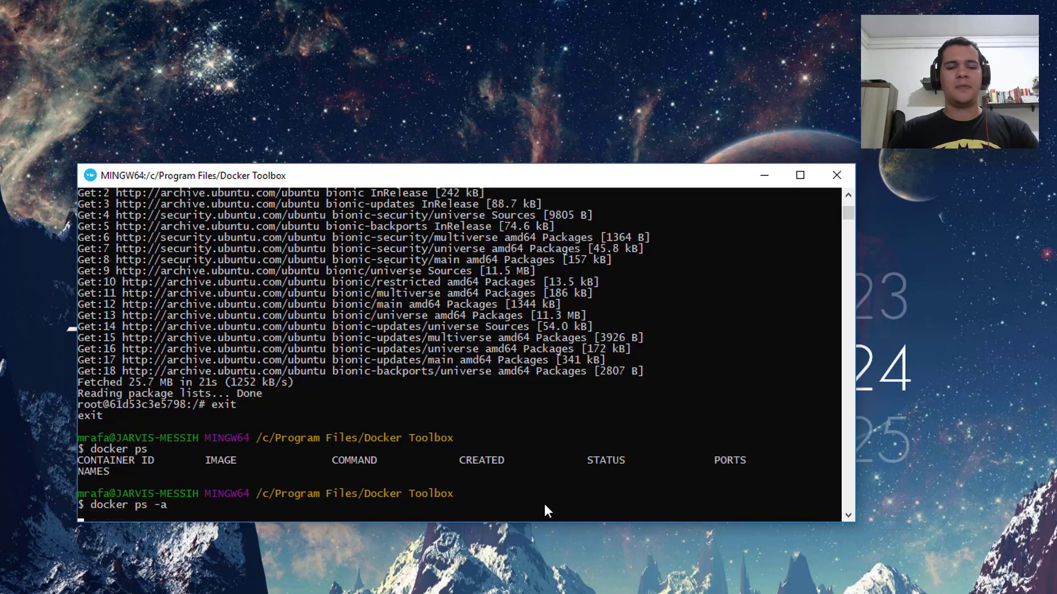